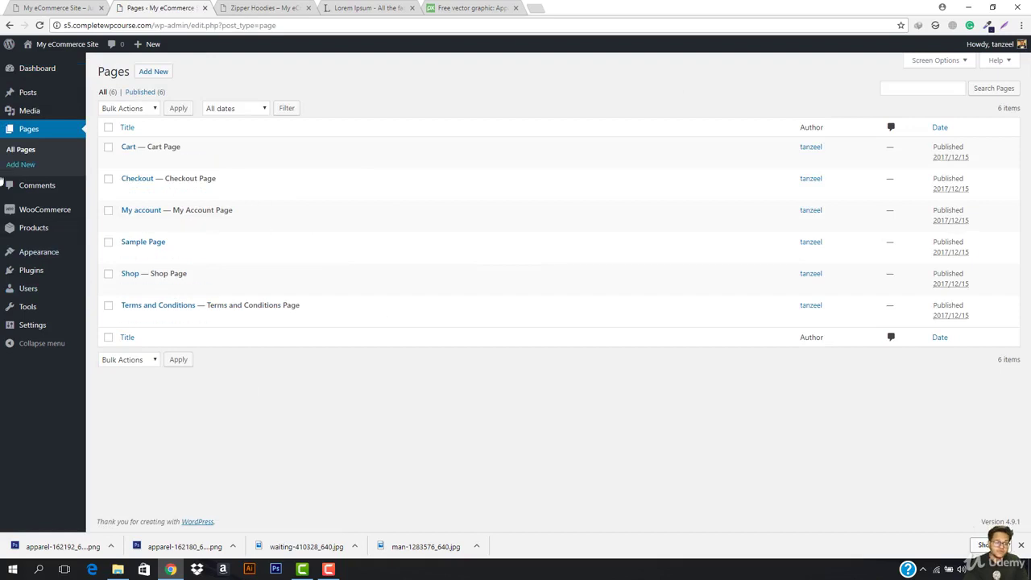
Step: Open the list of all products and close the Zipper Hoodies and free vector graphic browser tabs
{"action": "mouse_move", "coordinate": [57, 235]}
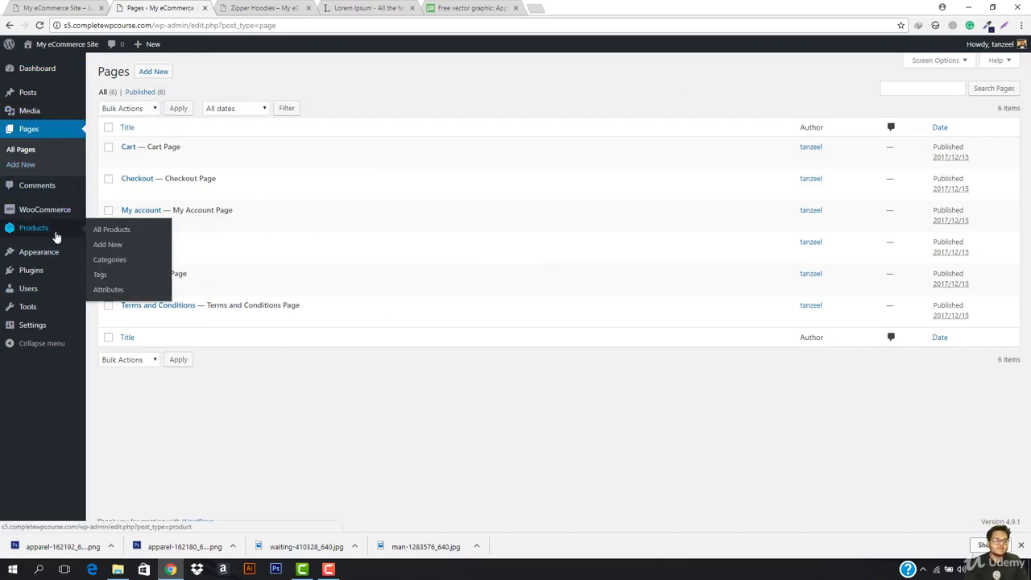
{"action": "left_click", "coordinate": [105, 231]}
{"action": "left_click", "coordinate": [309, 8]}
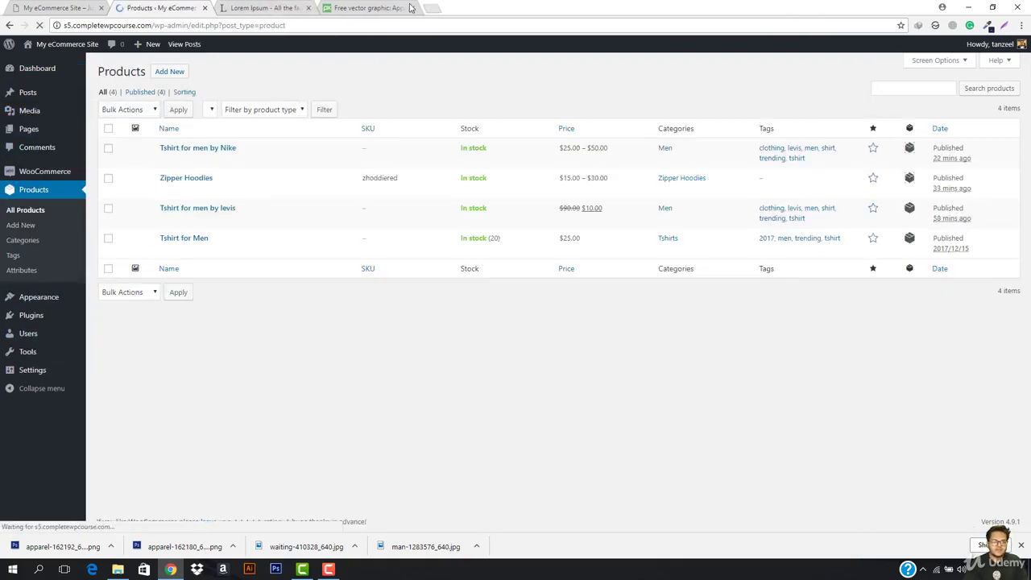
{"action": "left_click", "coordinate": [399, 8]}
{"action": "left_click", "coordinate": [412, 8]}
{"action": "left_click", "coordinate": [153, 7]}
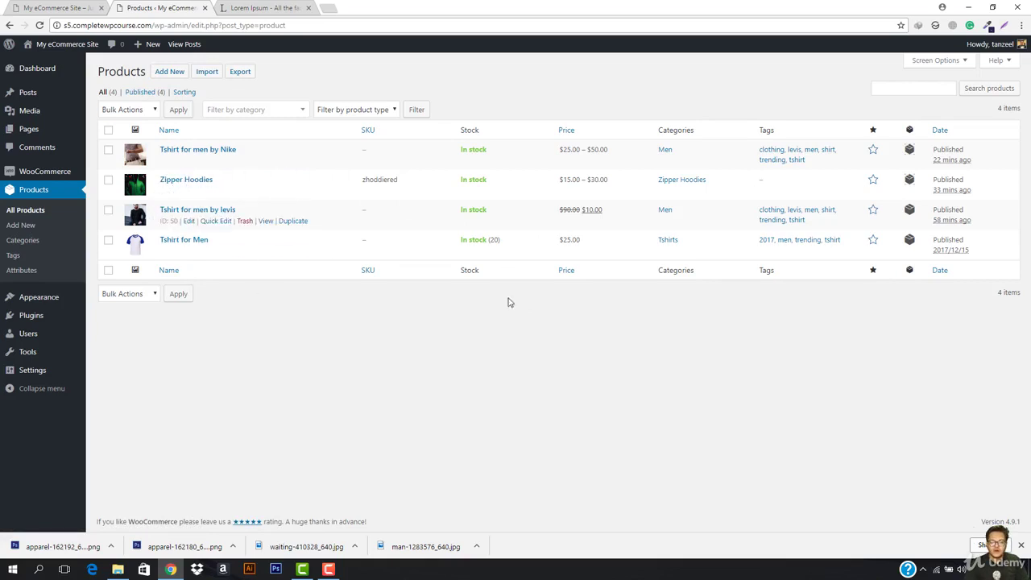
Step: Start a new product named "Winter Package 2017" and set its product type to Grouped product
{"action": "left_click", "coordinate": [171, 73]}
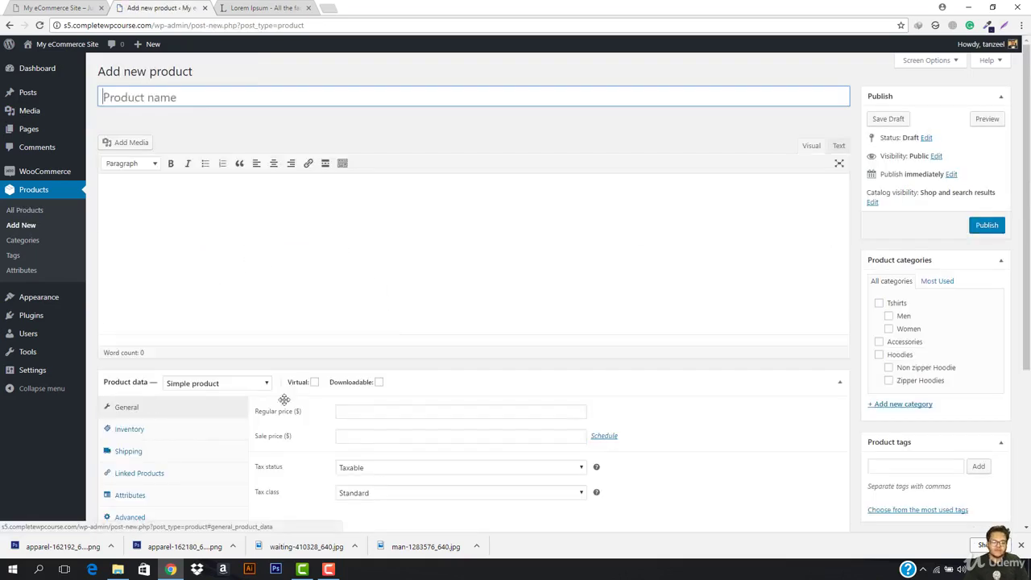
{"action": "type", "text": "Winter Package 2017"}
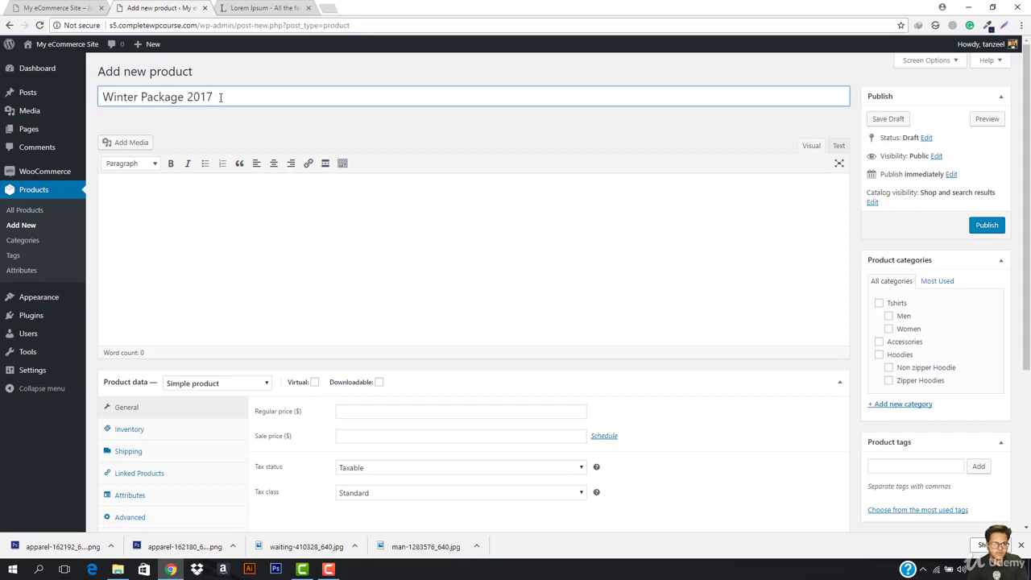
{"action": "left_click", "coordinate": [223, 387]}
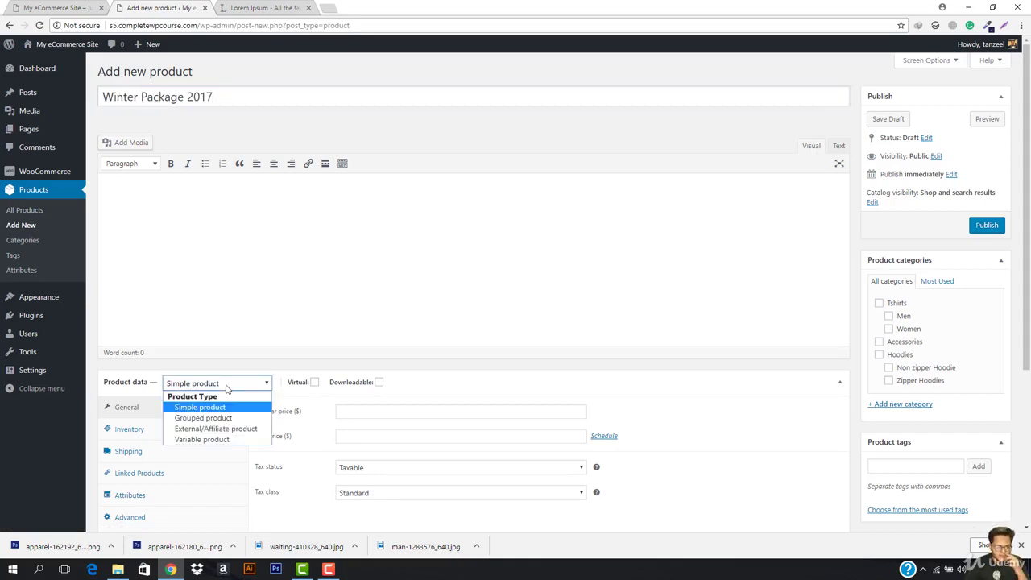
{"action": "left_click", "coordinate": [203, 419]}
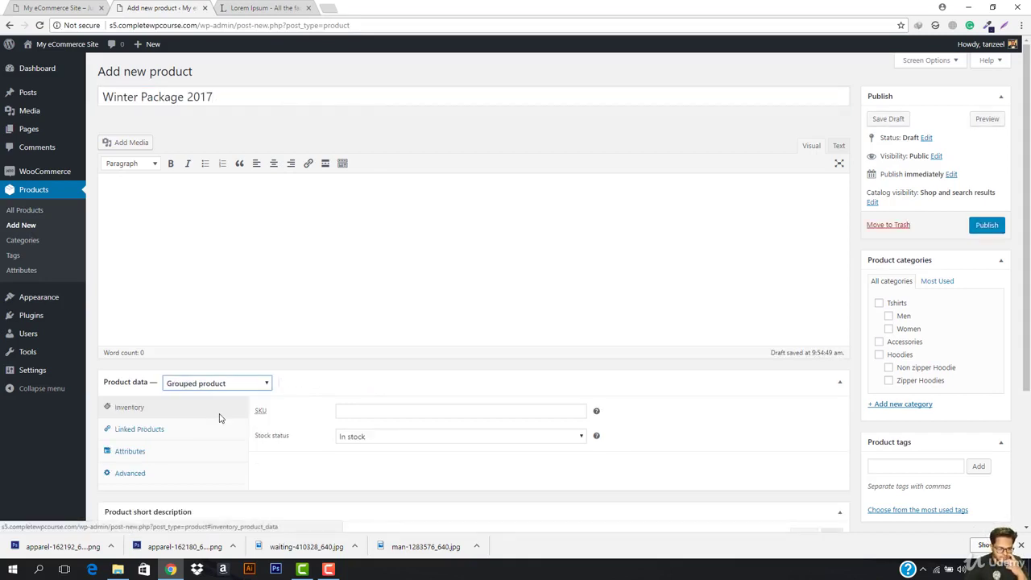
Step: Set the product's inventory SKU to winterpackage217 with the stock status In stock
{"action": "left_click", "coordinate": [161, 429]}
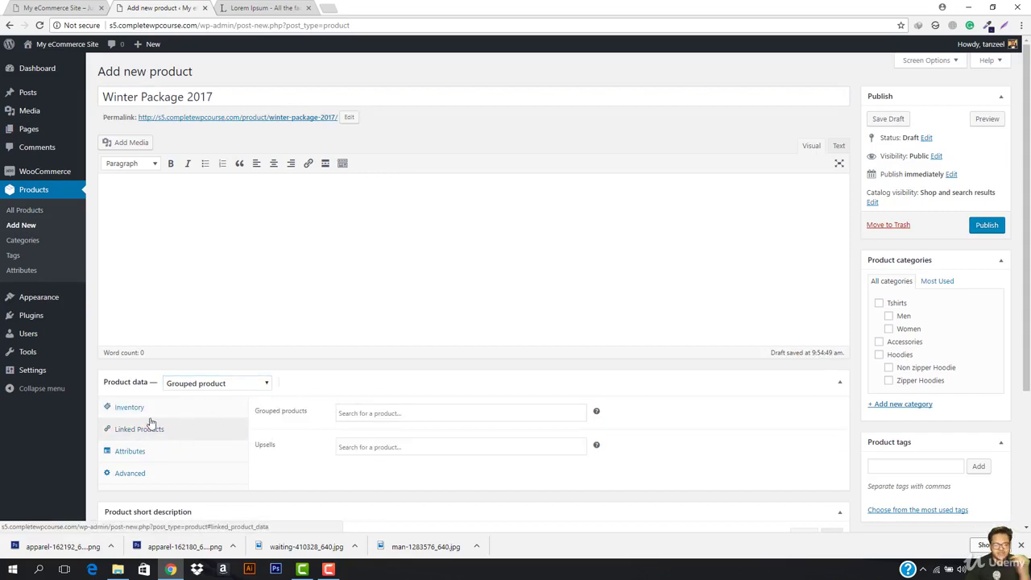
{"action": "left_click", "coordinate": [405, 415]}
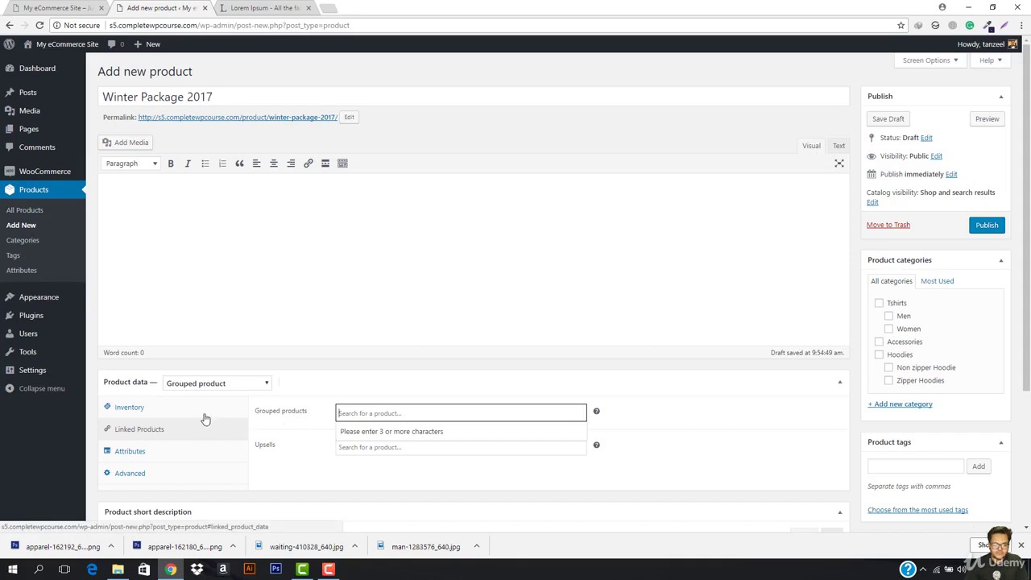
{"action": "left_click", "coordinate": [168, 409]}
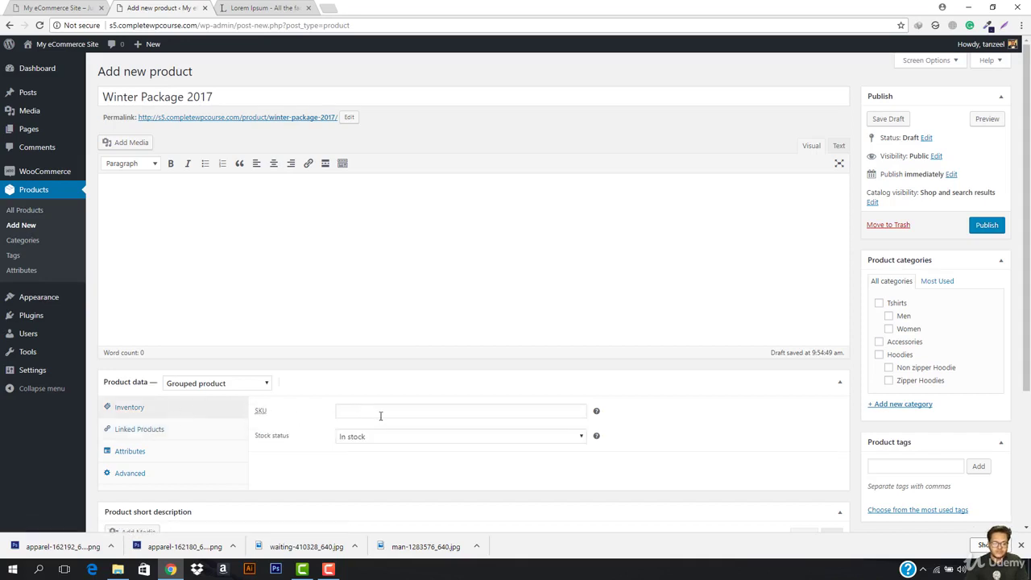
{"action": "left_click", "coordinate": [380, 416]}
{"action": "type", "text": "winterpackage217"}
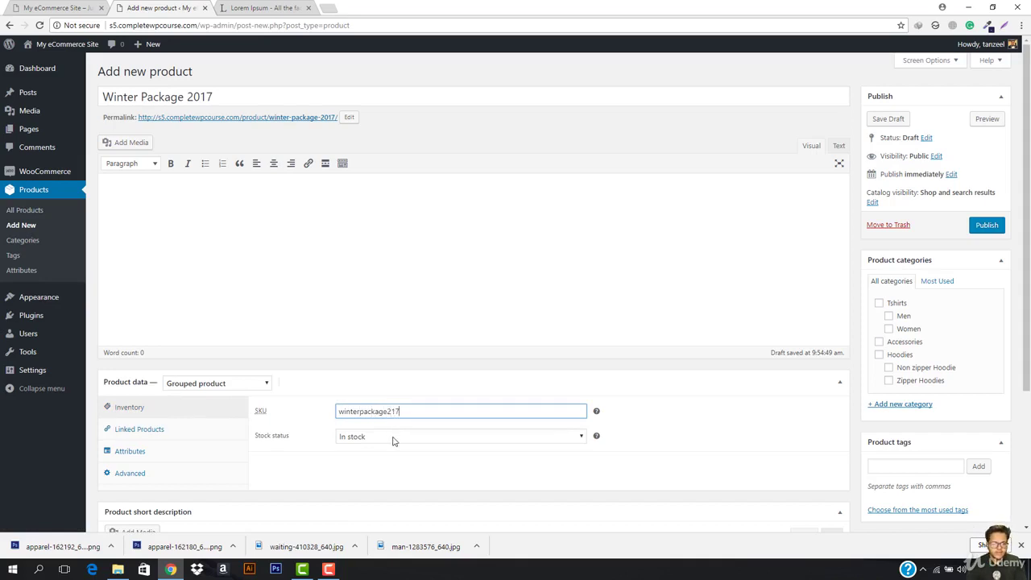
{"action": "left_click", "coordinate": [393, 441]}
{"action": "left_click", "coordinate": [394, 448]}
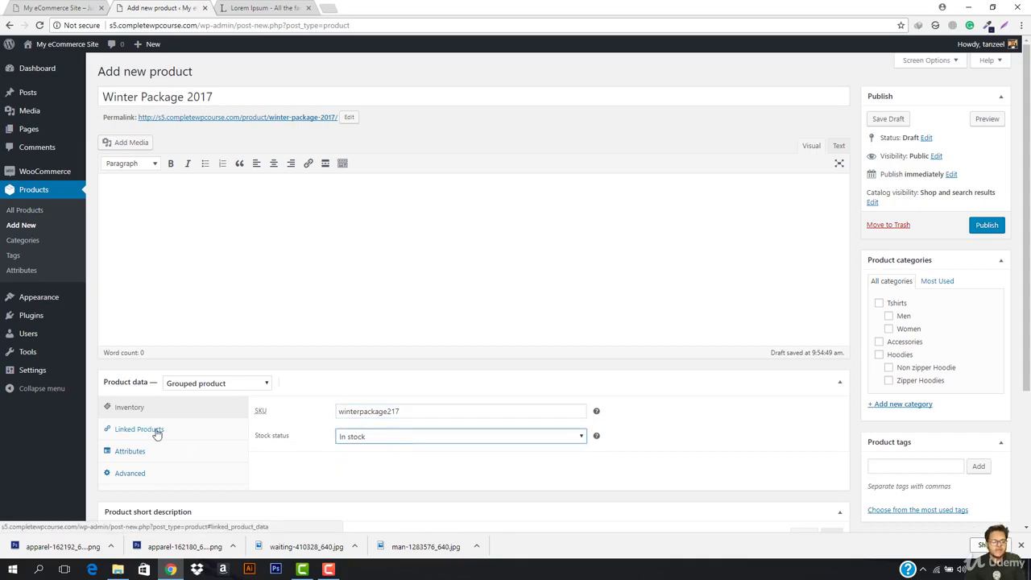
Step: Find the Zipper Hoodies product by searching for "hoodie" and add it to the grouped products
{"action": "left_click", "coordinate": [156, 431]}
{"action": "left_click", "coordinate": [392, 408]}
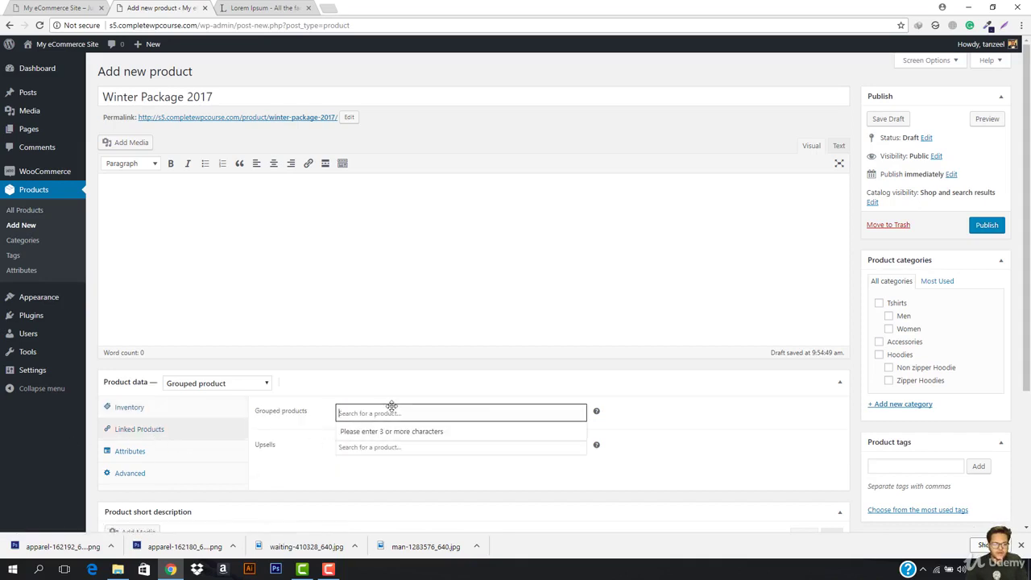
{"action": "type", "text": "hoodie"}
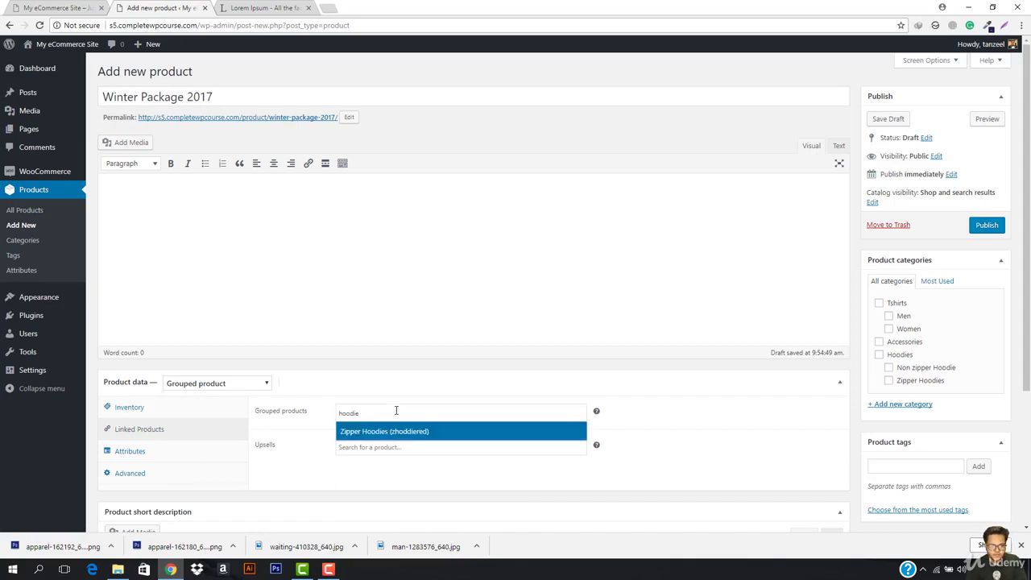
{"action": "key", "text": "Return"}
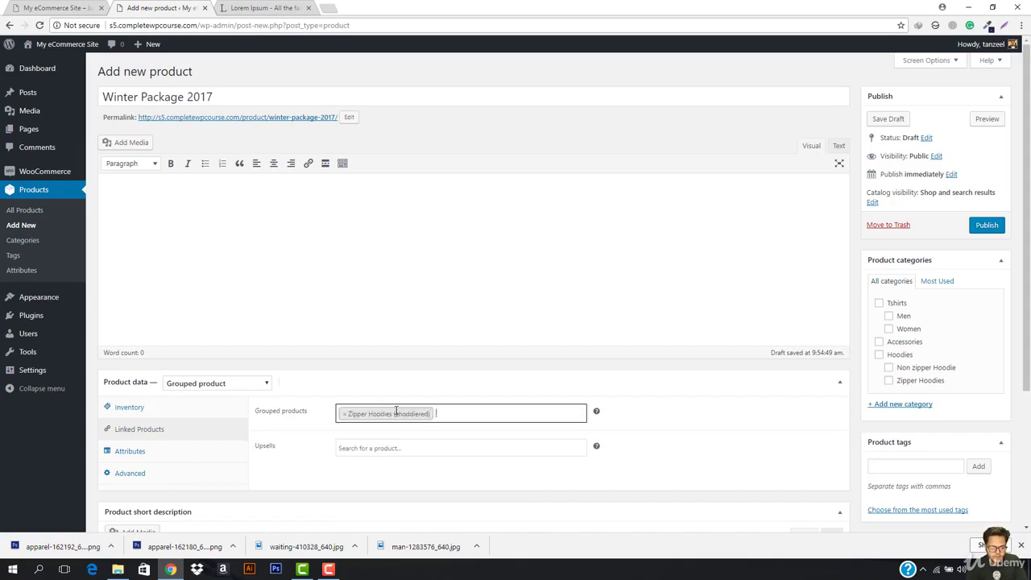
Step: Search the grouped products for "hoodi" and open the full product list in the other browser tab to check which products exist
{"action": "type", "text": "hoodi"}
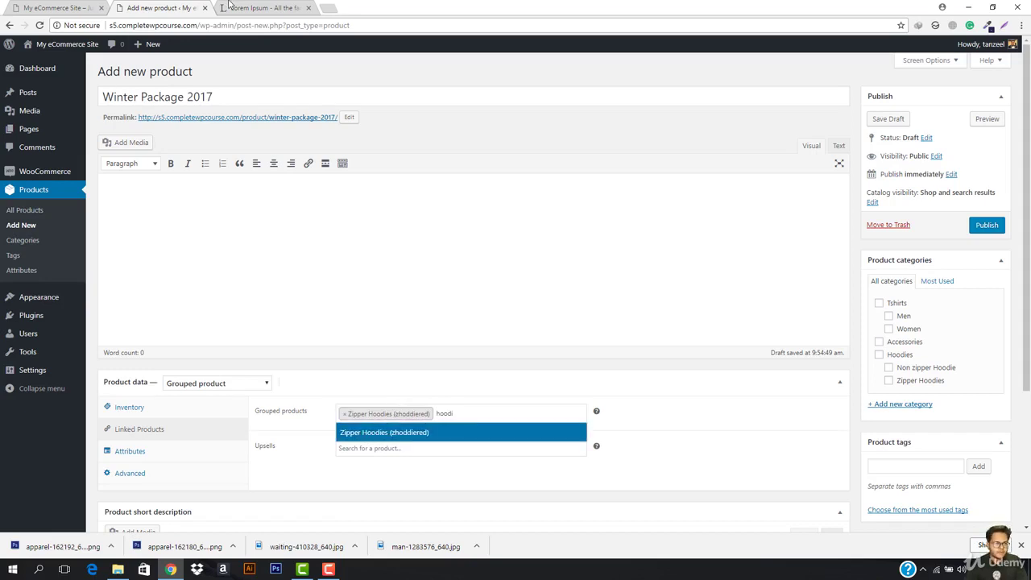
{"action": "left_click", "coordinate": [48, 7]}
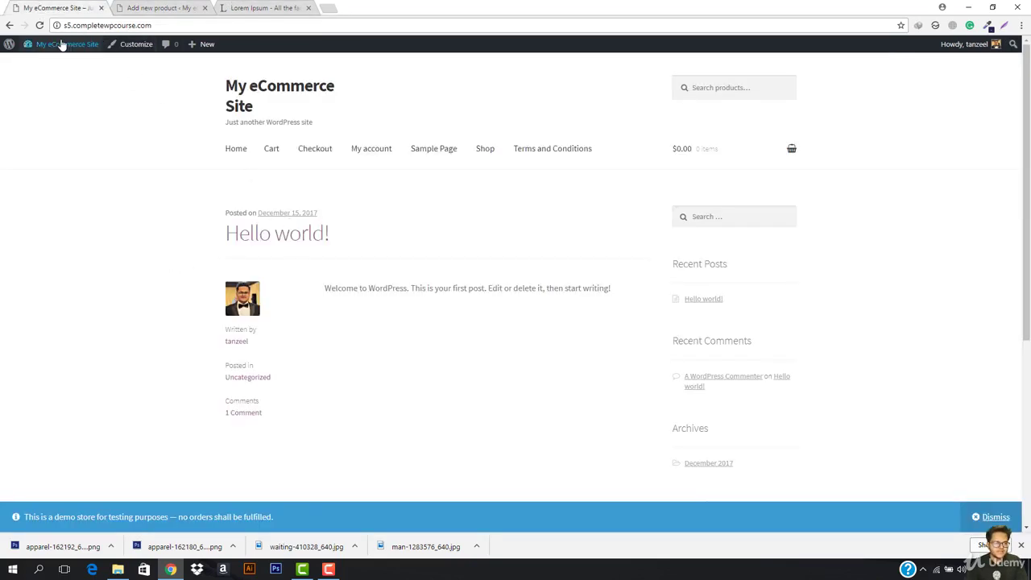
{"action": "mouse_move", "coordinate": [64, 43]}
{"action": "left_click", "coordinate": [44, 62]}
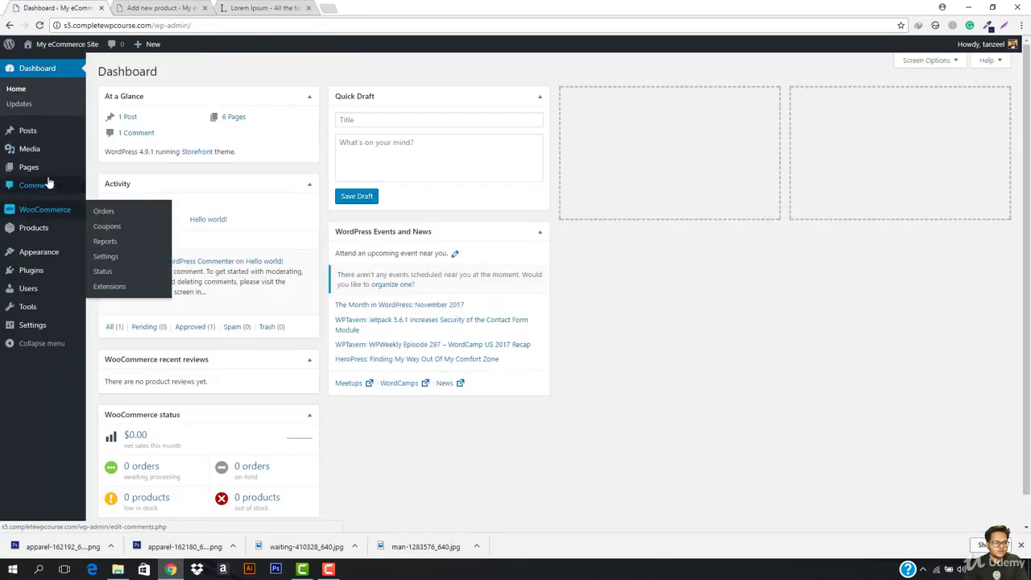
{"action": "mouse_move", "coordinate": [34, 228]}
{"action": "left_click", "coordinate": [93, 231]}
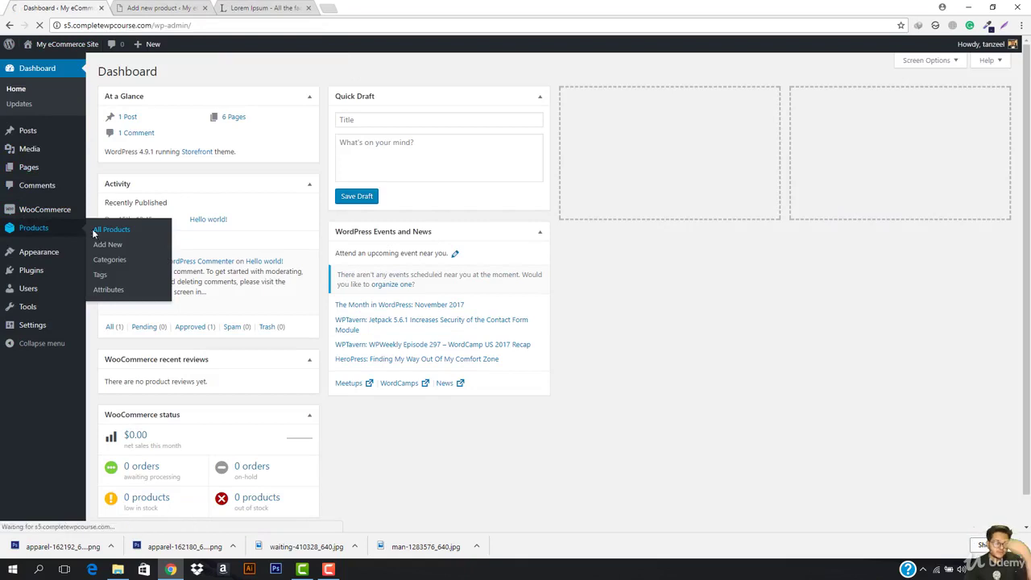
{"action": "left_click", "coordinate": [161, 7]}
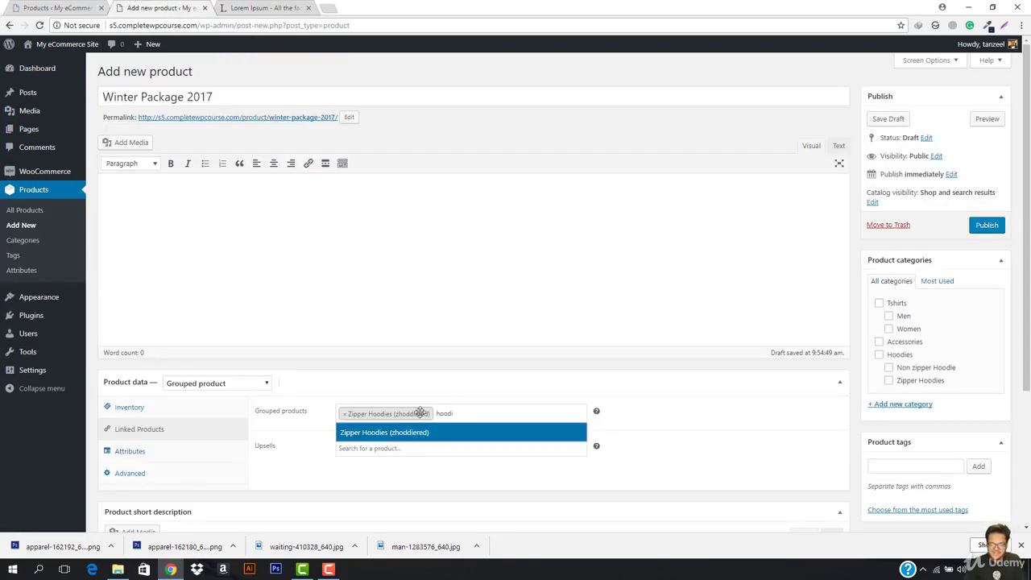
{"action": "left_click", "coordinate": [71, 8]}
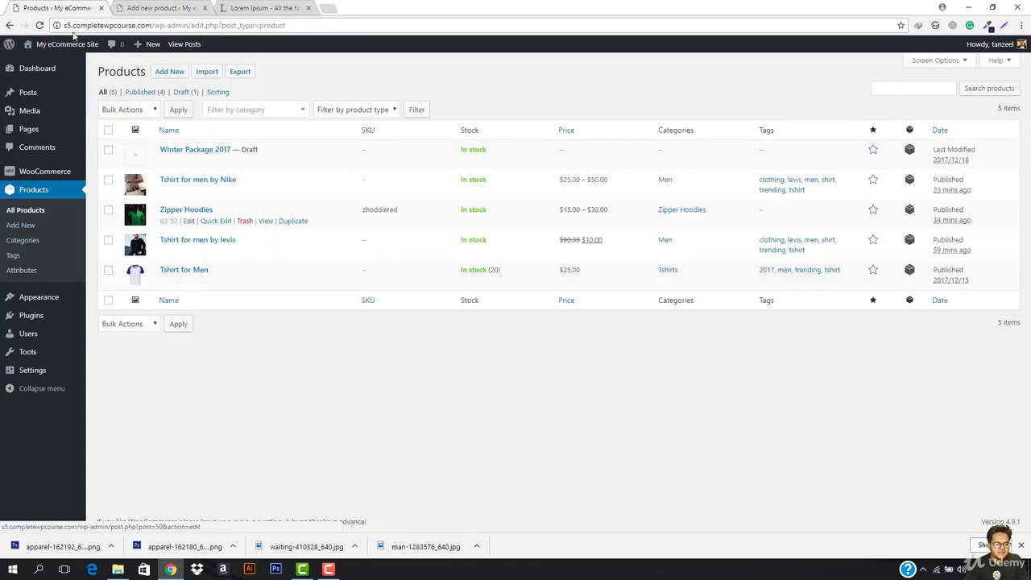
{"action": "left_click", "coordinate": [153, 8]}
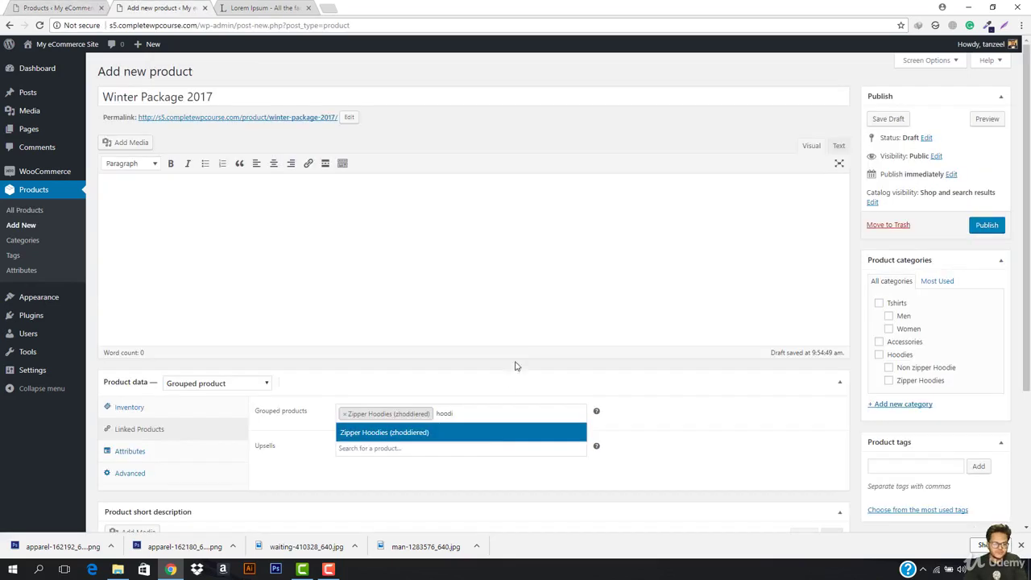
Step: Search the grouped products for "tsh" instead and compare the suggestions with the product list in the other tab
{"action": "left_click", "coordinate": [461, 415]}
{"action": "key", "text": "BackSpace"}
{"action": "key", "text": "BackSpace"}
{"action": "key", "text": "BackSpace"}
{"action": "key", "text": "BackSpace"}
{"action": "type", "text": "tsh"}
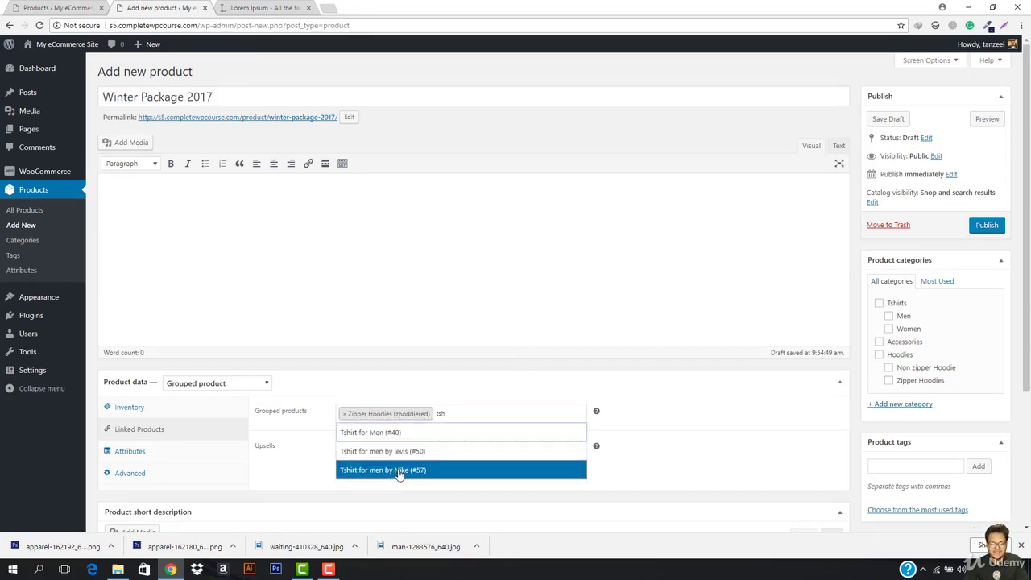
{"action": "left_click", "coordinate": [51, 6]}
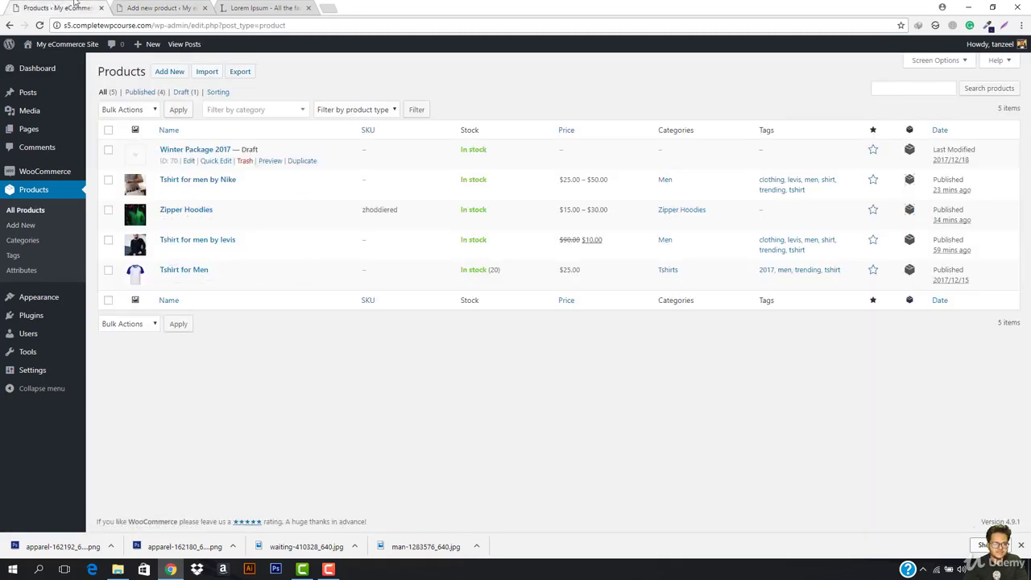
{"action": "left_click", "coordinate": [160, 8]}
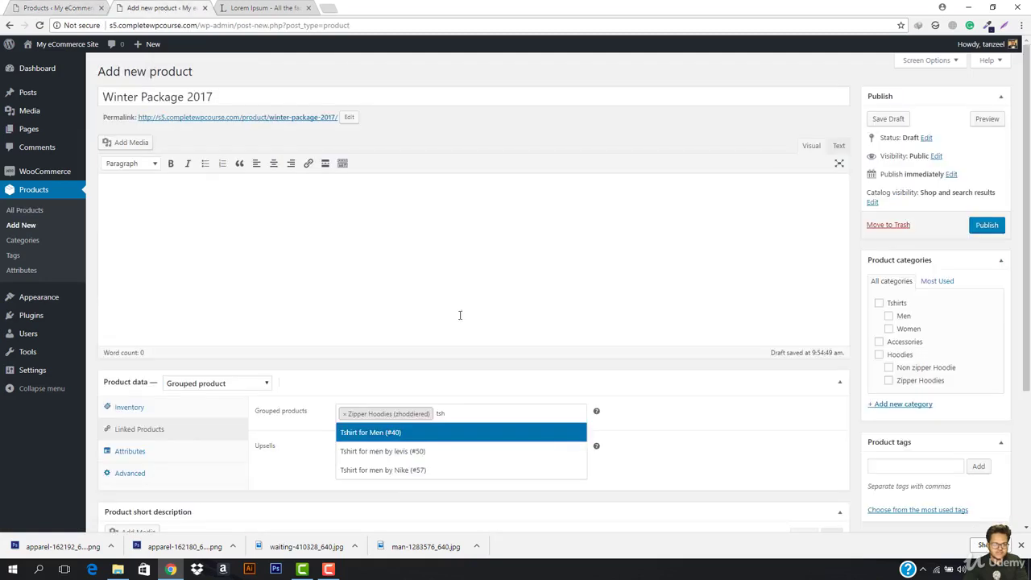
Step: Try to find another product to group by searching for "501", and clear the search text
{"action": "left_click", "coordinate": [471, 415]}
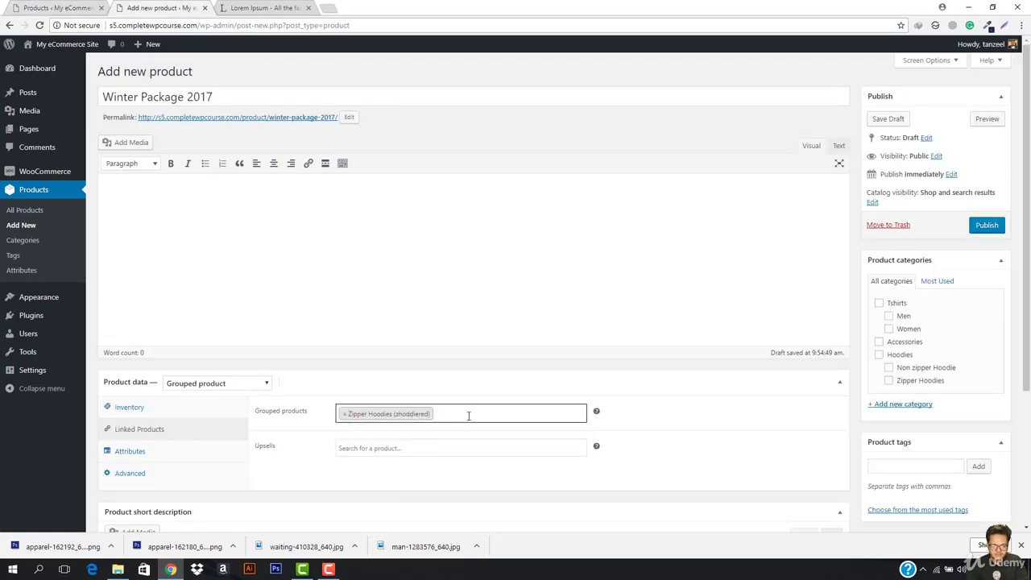
{"action": "left_click", "coordinate": [469, 415]}
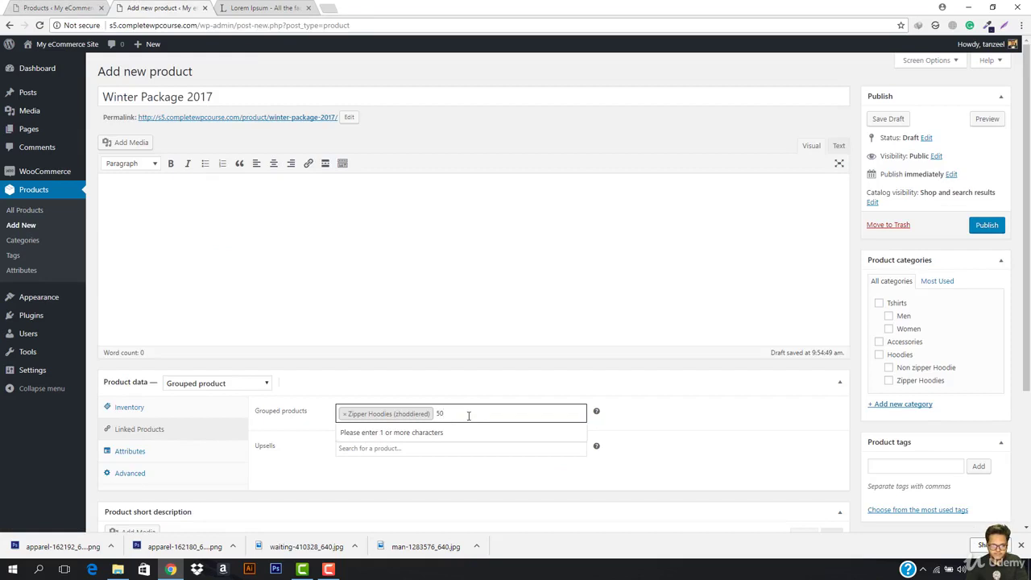
{"action": "type", "text": "501"}
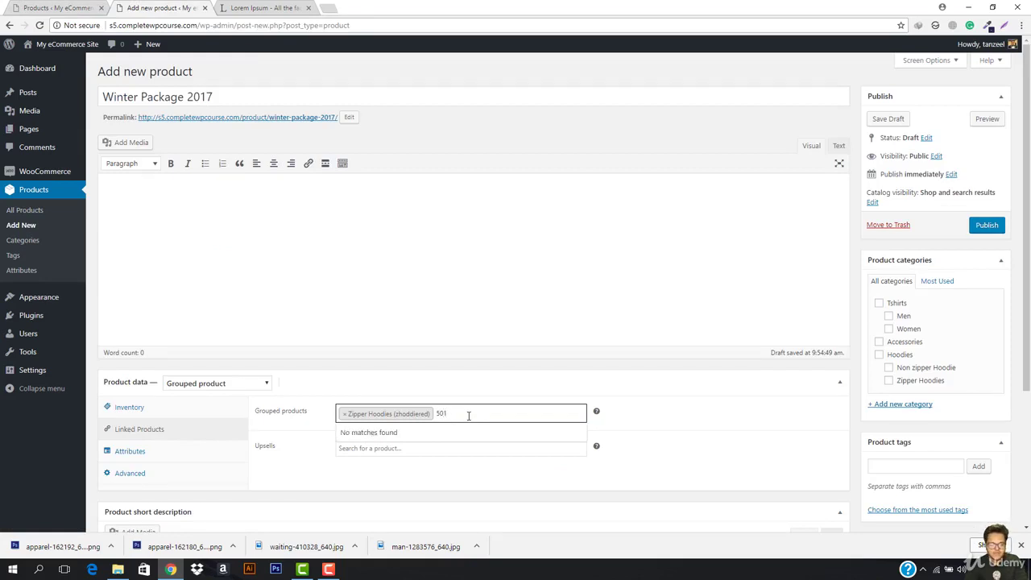
{"action": "key", "text": "BackSpace"}
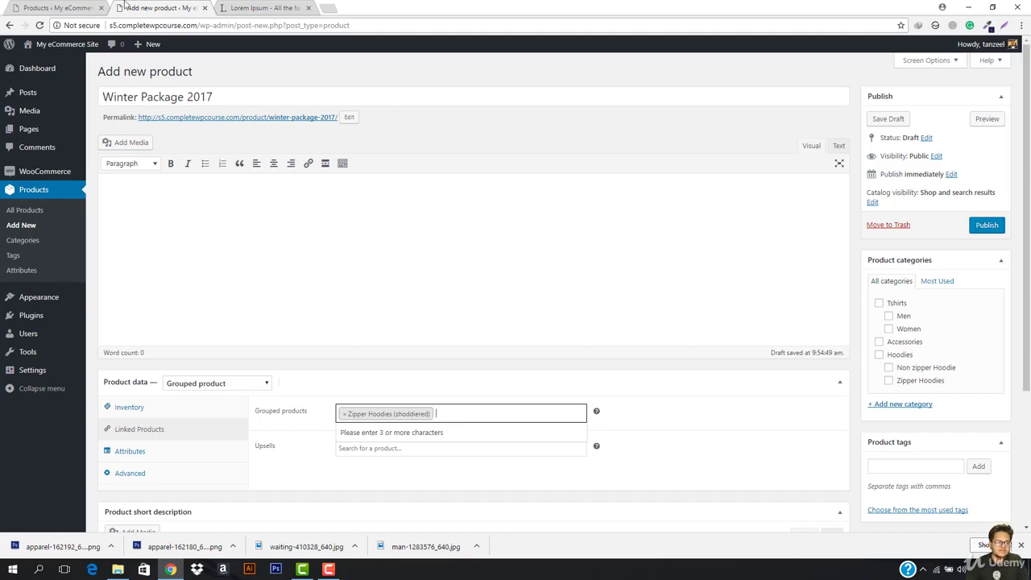
Step: Search for "tshirt" and add "Tshirt for men by levis" to the grouped products
{"action": "type", "text": "tsh"}
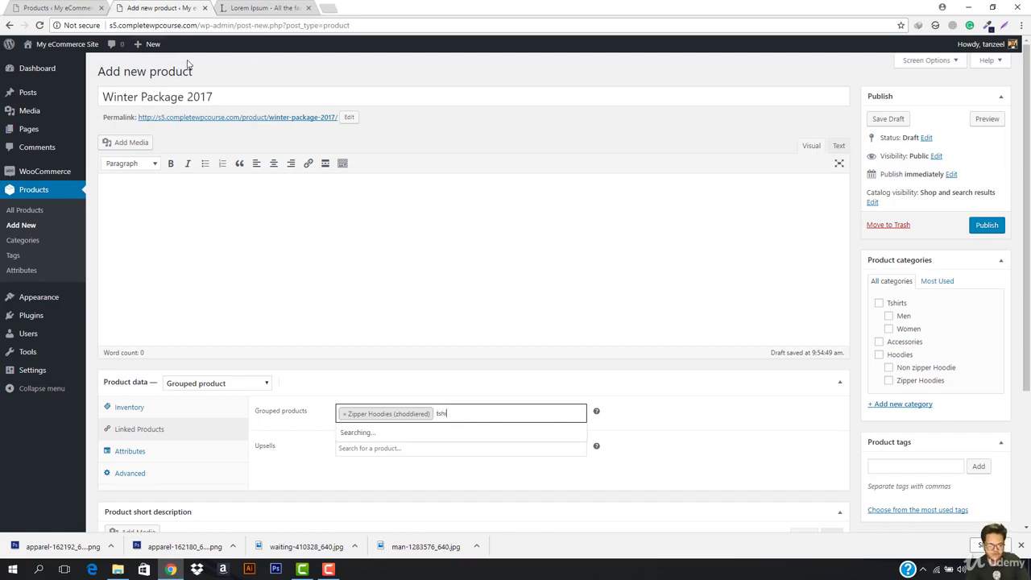
{"action": "type", "text": "irt"}
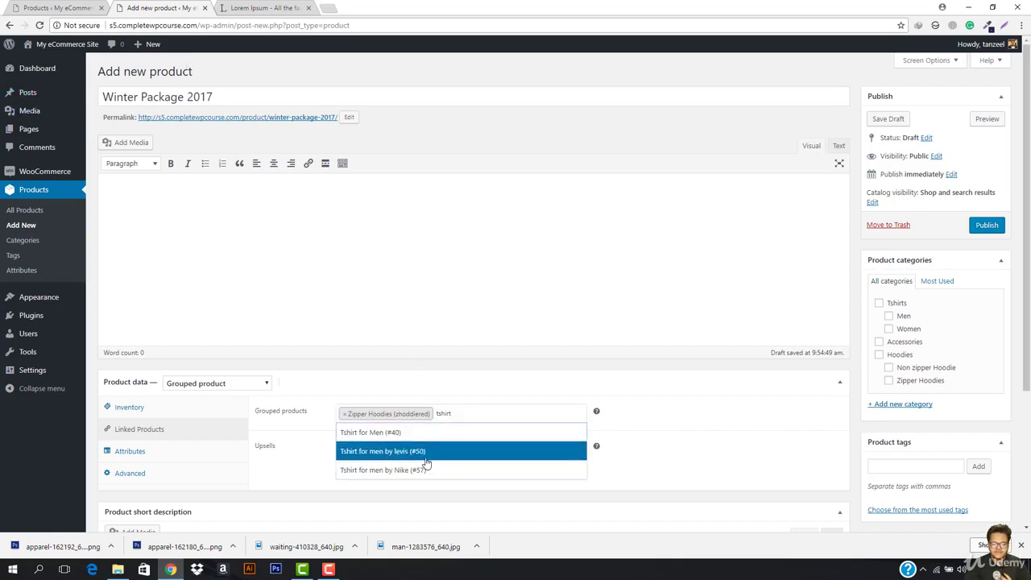
{"action": "left_click", "coordinate": [429, 451]}
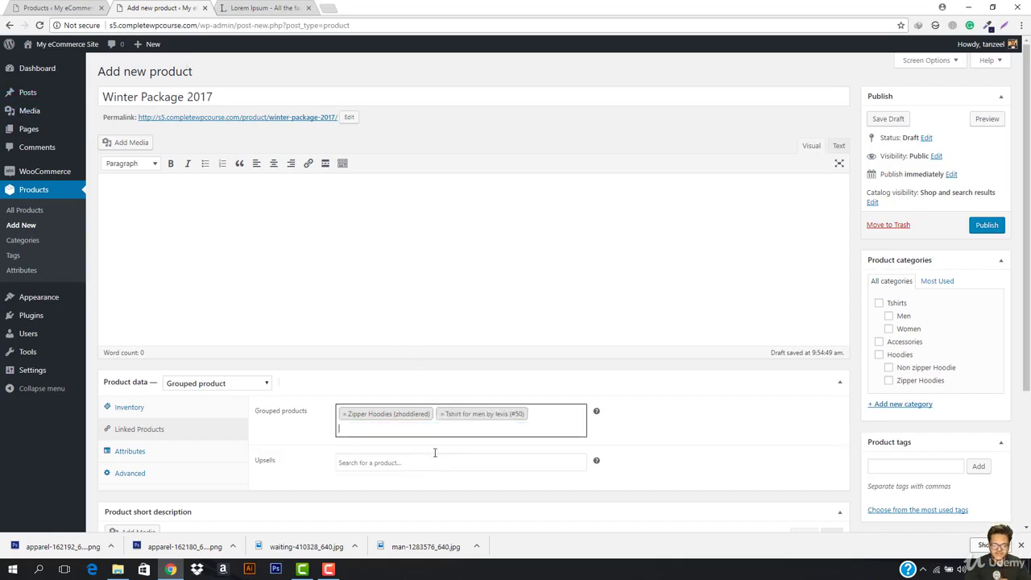
Step: Search for "tsh" and add "Tshirt for men by Nike" to the grouped products
{"action": "left_click", "coordinate": [516, 414]}
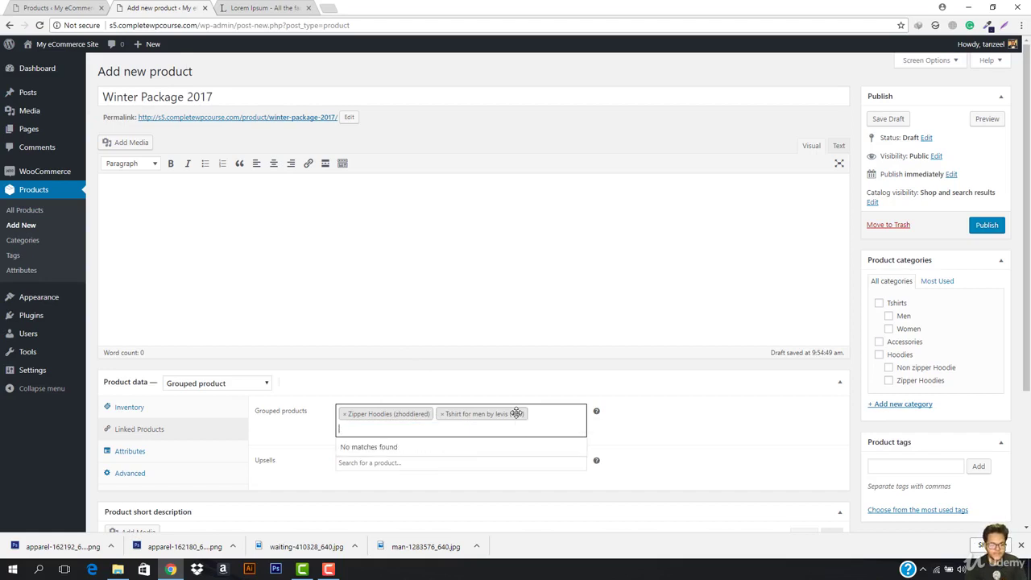
{"action": "type", "text": "tsh"}
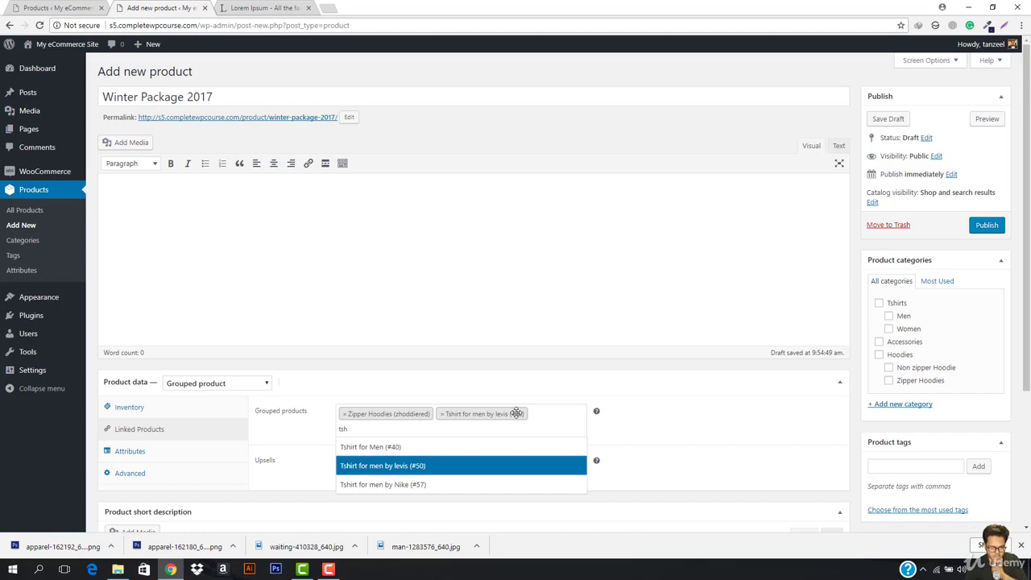
{"action": "key", "text": "Down"}
{"action": "key", "text": "Return"}
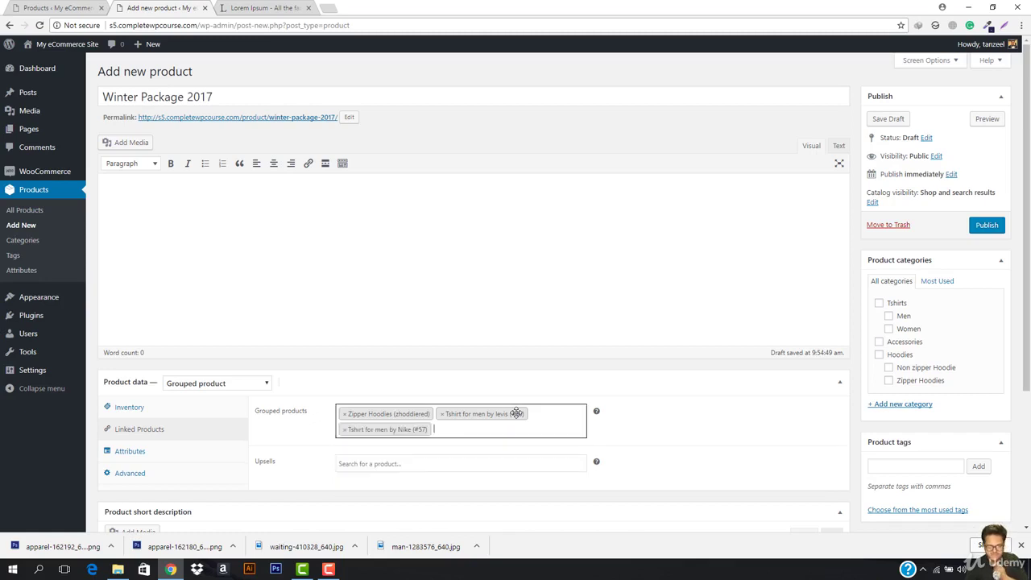
Step: Review the product's attributes, advanced and inventory settings and the empty short description area
{"action": "left_click", "coordinate": [123, 453]}
{"action": "left_click", "coordinate": [127, 475]}
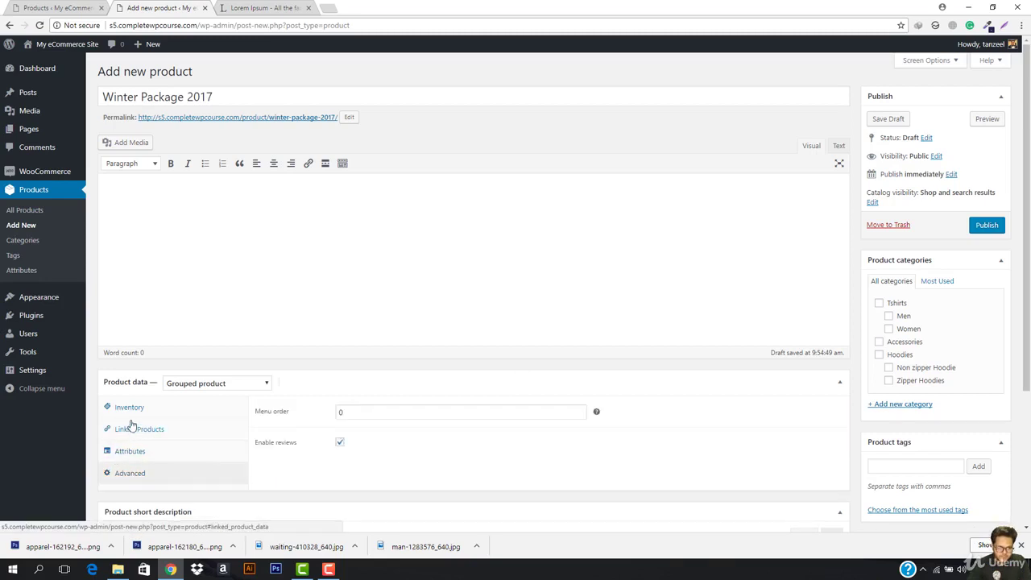
{"action": "left_click", "coordinate": [139, 408]}
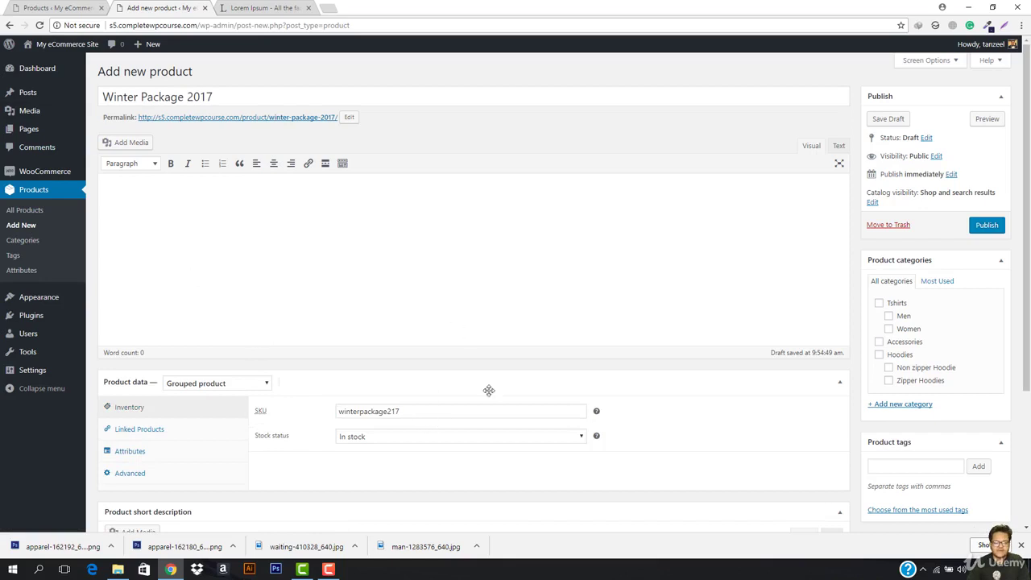
{"action": "scroll", "coordinate": [510, 390], "scroll_direction": "down", "scroll_amount": 2}
{"action": "scroll", "coordinate": [693, 399], "scroll_direction": "down", "scroll_amount": 2}
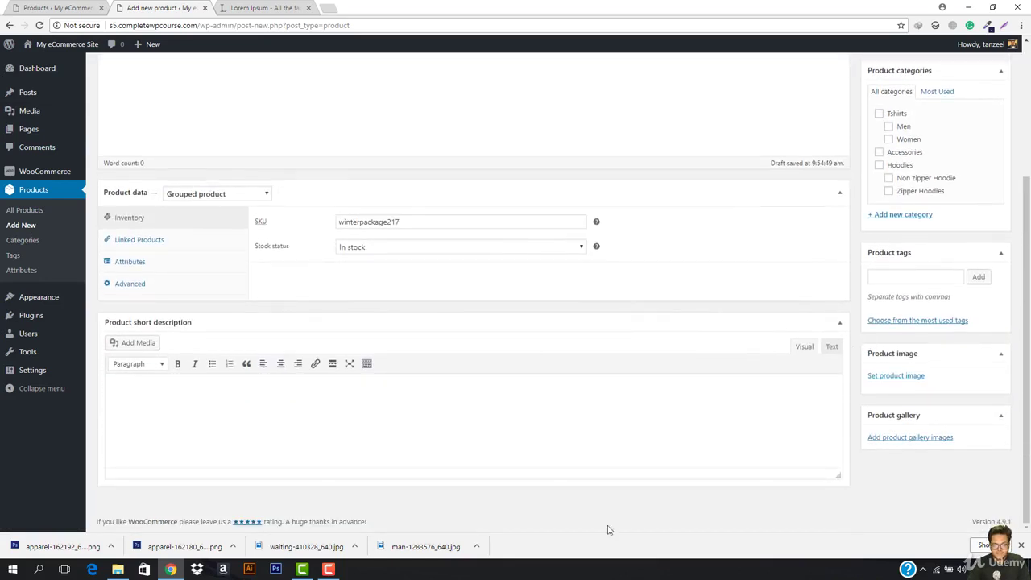
Step: Assign the product to the Men category under Tshirts, leaving the parent Tshirts category unselected
{"action": "scroll", "coordinate": [796, 400], "scroll_direction": "up", "scroll_amount": 2}
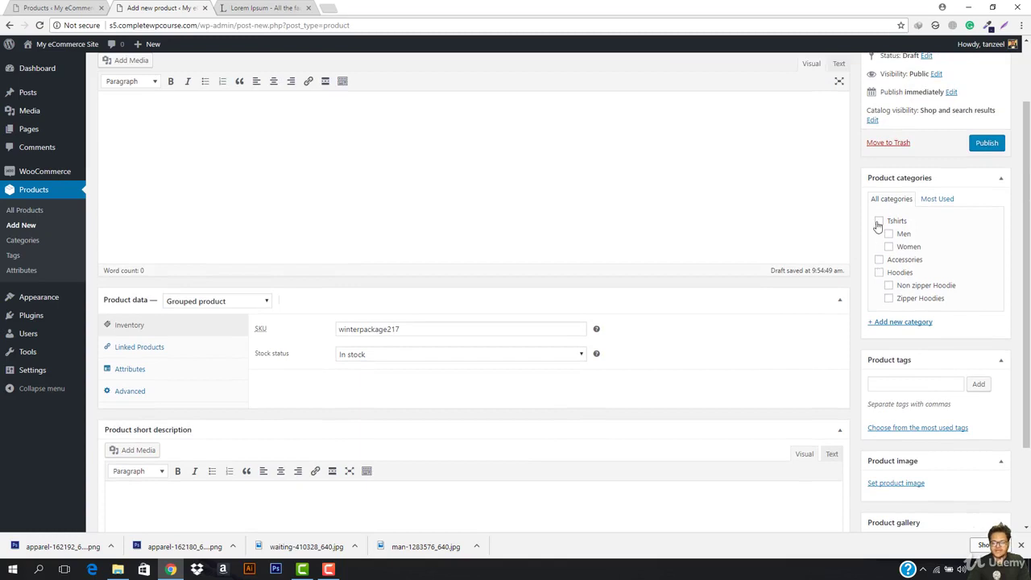
{"action": "left_click", "coordinate": [879, 222]}
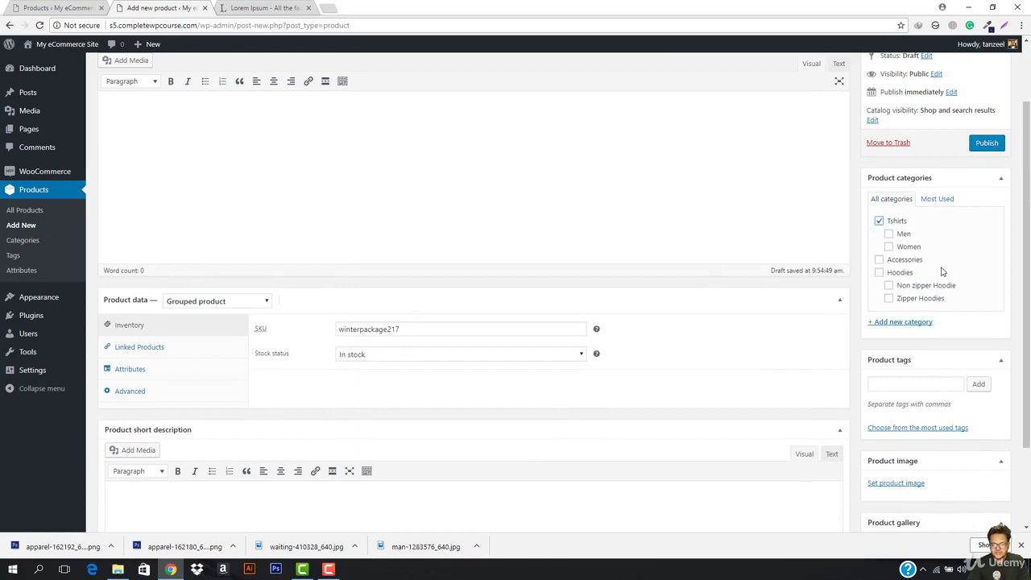
{"action": "left_click", "coordinate": [889, 235]}
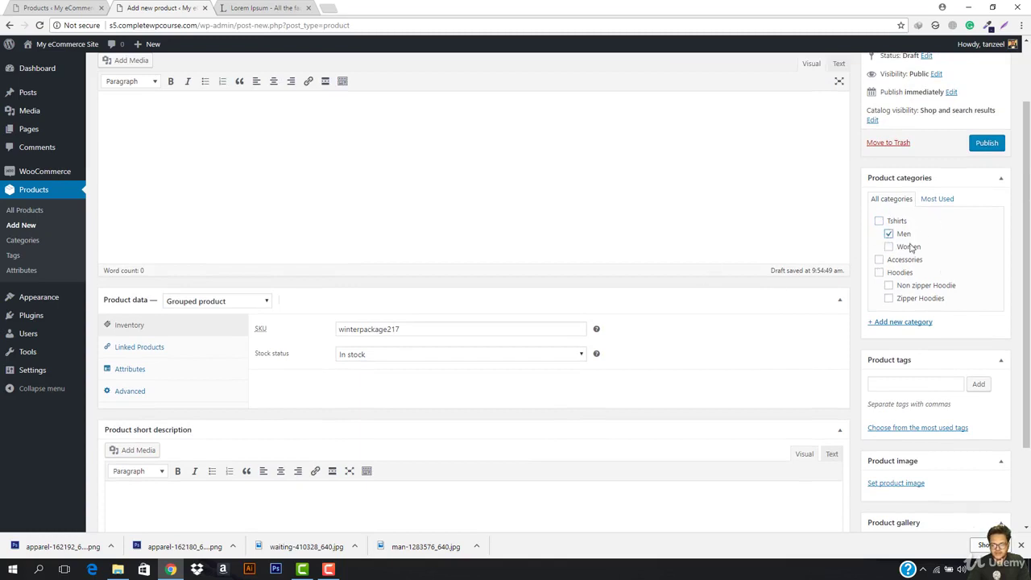
{"action": "left_click", "coordinate": [896, 484]}
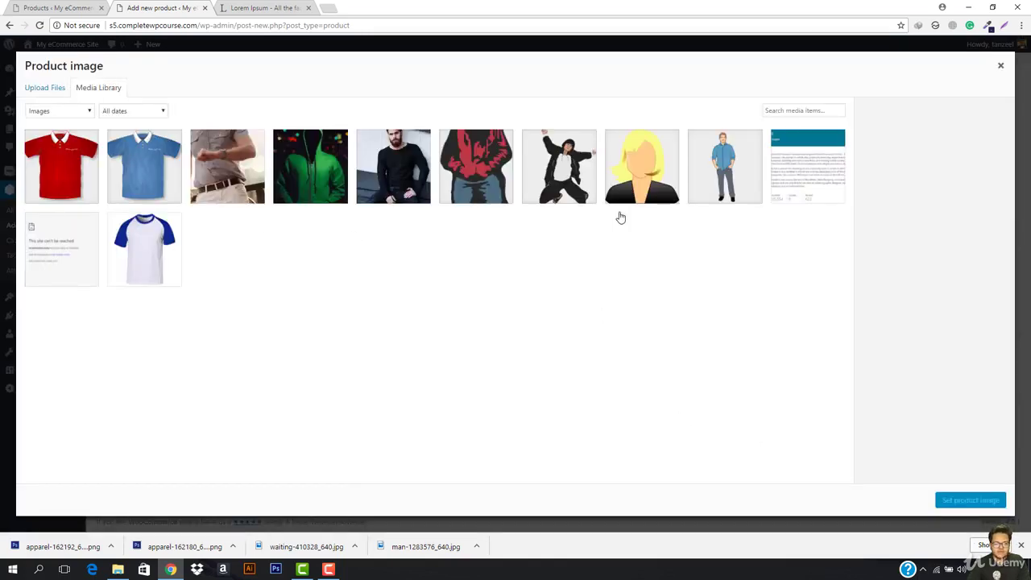
{"action": "left_click", "coordinate": [329, 8]}
{"action": "type", "text": "www.pixabay.com"}
{"action": "key", "text": "Return"}
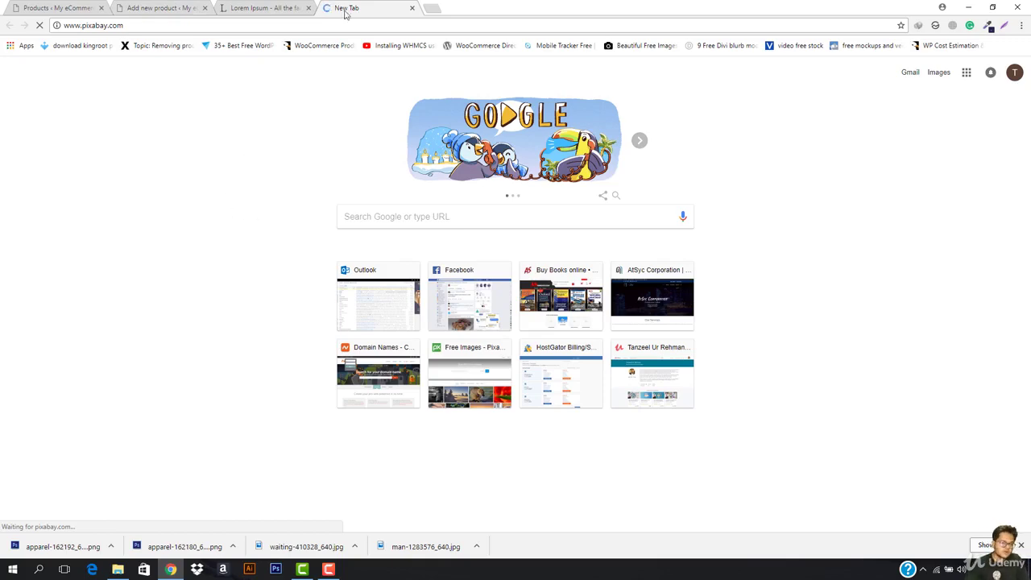
Step: Reload the Lorem Ipsum page to generate fresh placeholder paragraphs
{"action": "left_click", "coordinate": [286, 8]}
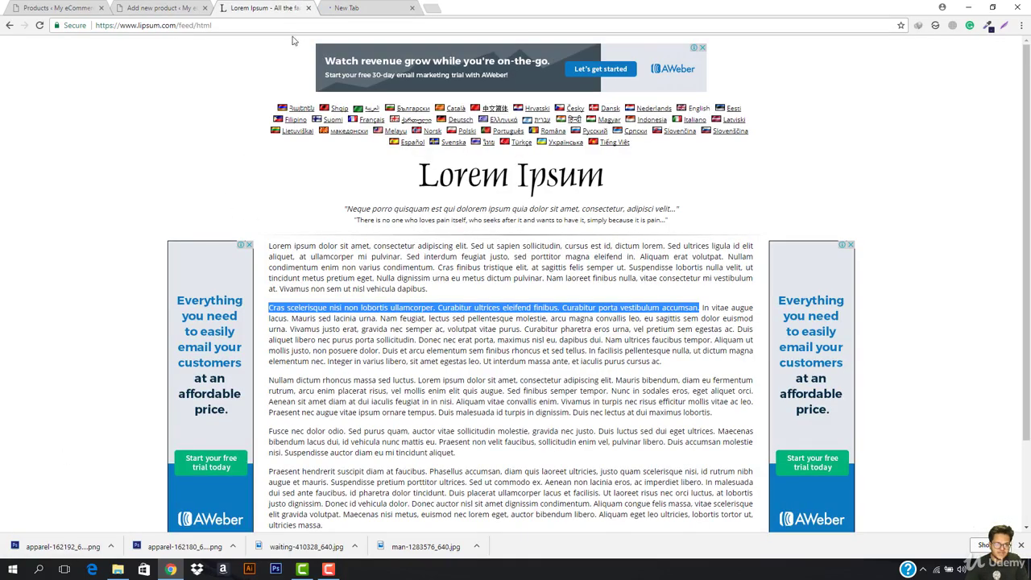
{"action": "left_click", "coordinate": [298, 30]}
{"action": "key", "text": "Return"}
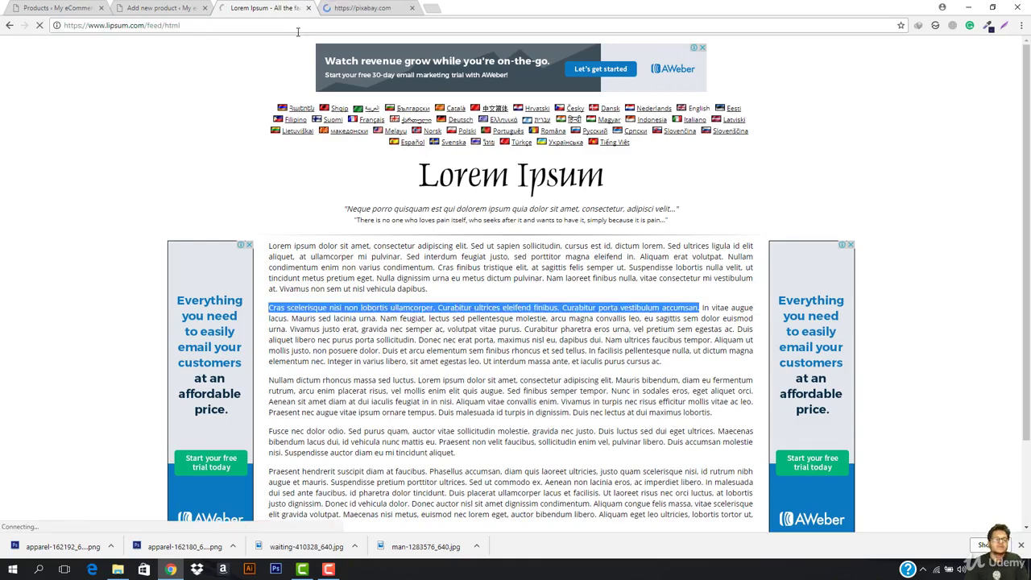
Step: Search Pixabay for "clothing" and look through the images for a suitable product picture
{"action": "left_click", "coordinate": [370, 8]}
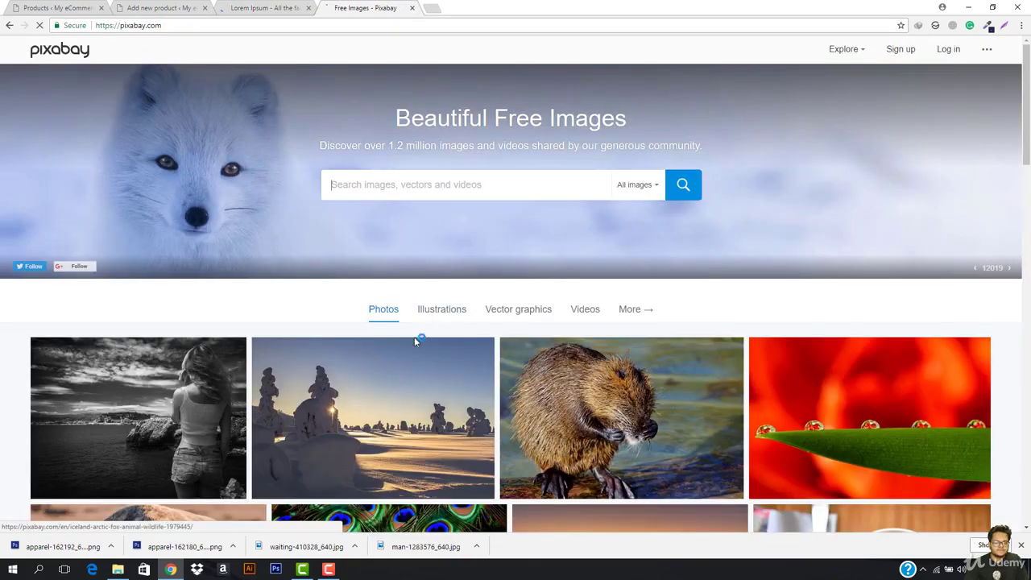
{"action": "left_click", "coordinate": [442, 186]}
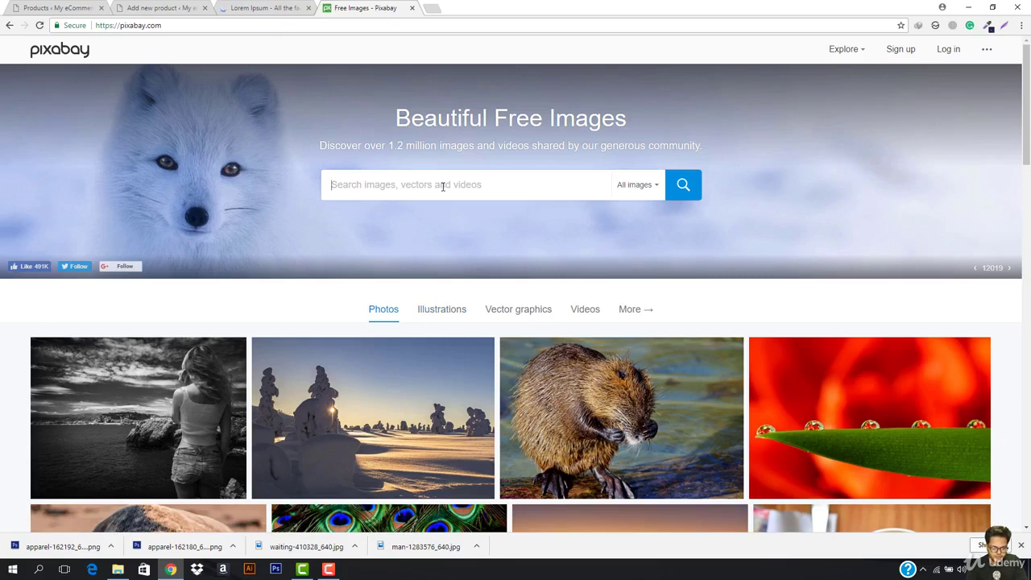
{"action": "type", "text": "clothing"}
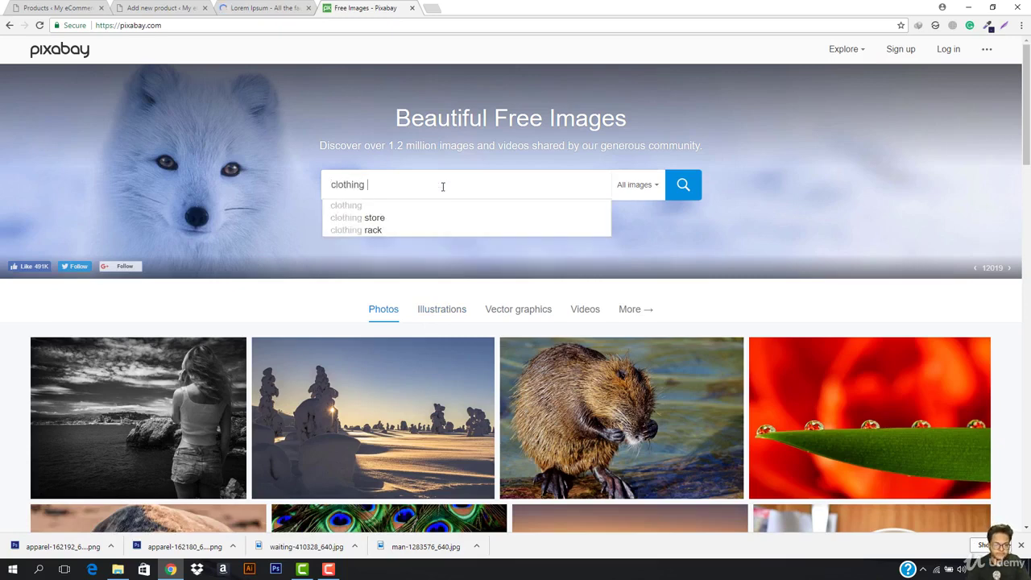
{"action": "key", "text": "Return"}
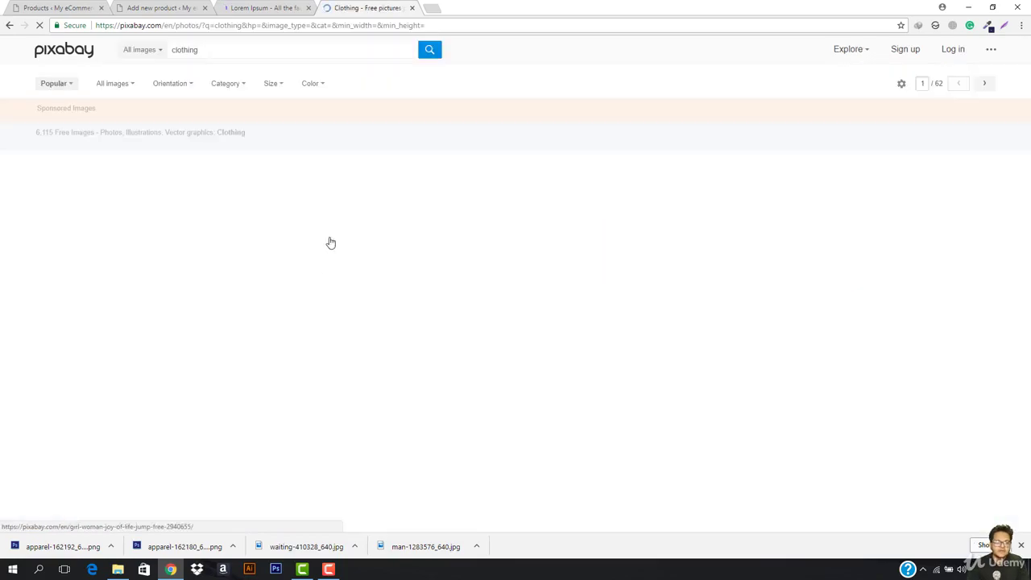
{"action": "scroll", "coordinate": [369, 346], "scroll_direction": "down", "scroll_amount": 4}
{"action": "scroll", "coordinate": [369, 347], "scroll_direction": "down", "scroll_amount": 4}
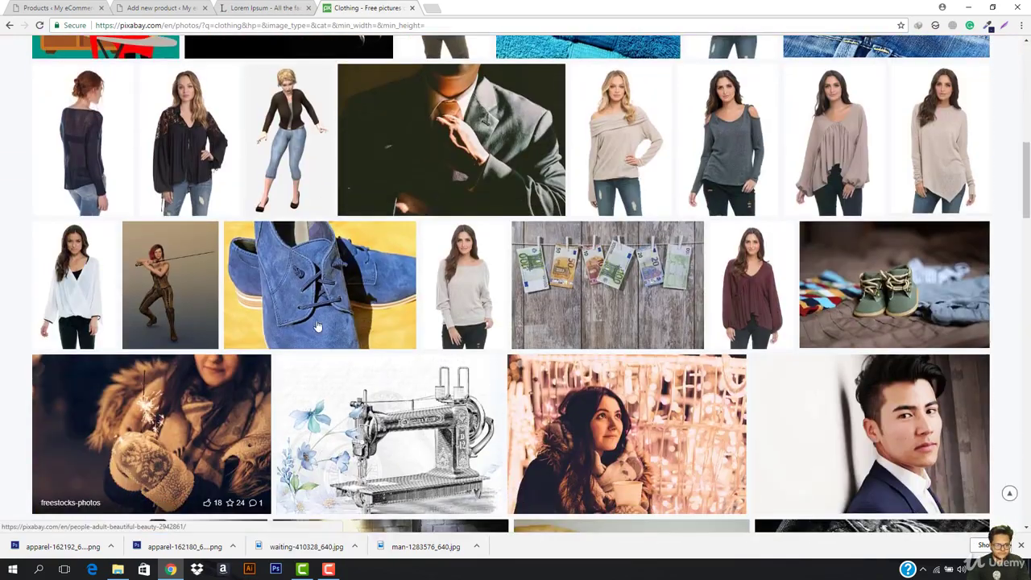
{"action": "scroll", "coordinate": [161, 435], "scroll_direction": "up", "scroll_amount": 8}
Step: Replace the Pixabay search term with "shirts" and run the search
{"action": "double_click", "coordinate": [238, 54]}
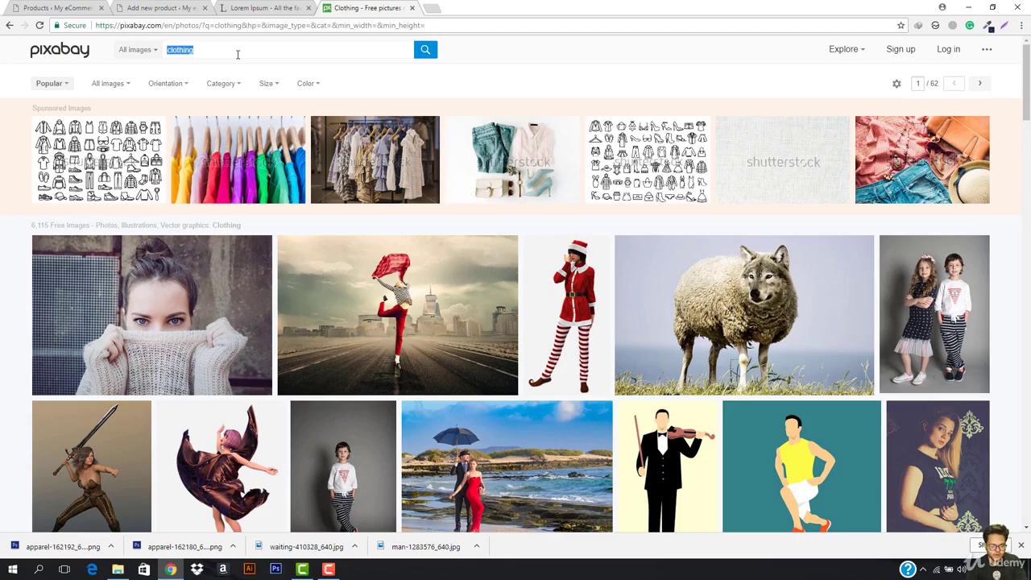
{"action": "type", "text": "shirts"}
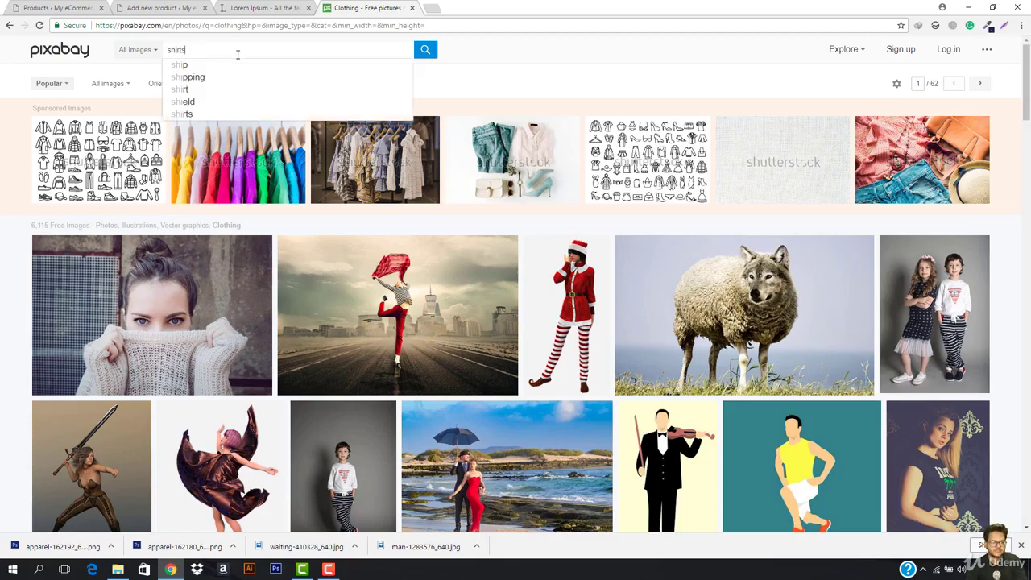
{"action": "key", "text": "Return"}
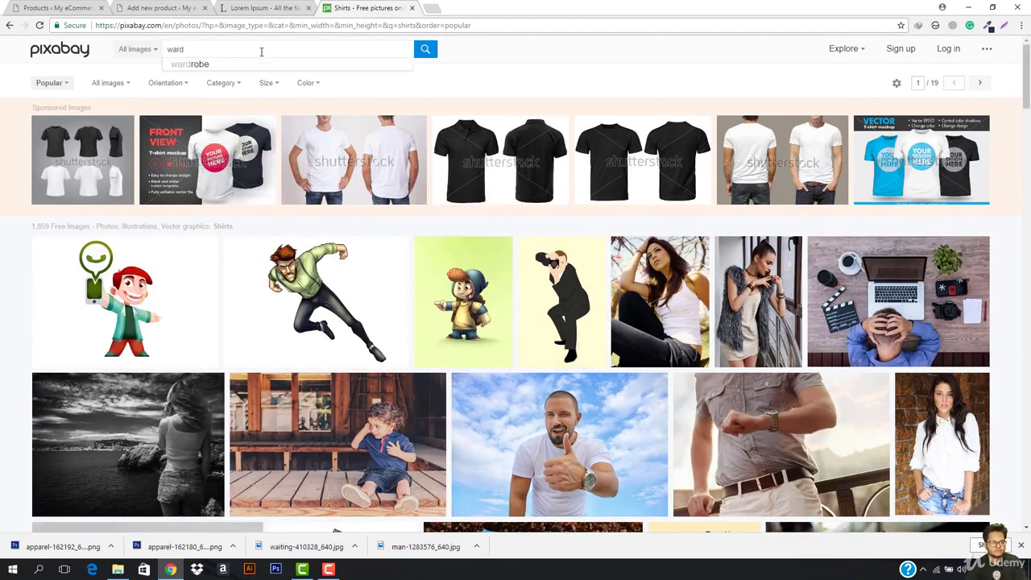
Step: Search Pixabay for "wardrobe" and look through the resulting images
{"action": "type", "text": "robe"}
{"action": "key", "text": "Return"}
{"action": "scroll", "coordinate": [125, 304], "scroll_direction": "down", "scroll_amount": 5}
{"action": "scroll", "coordinate": [125, 304], "scroll_direction": "up", "scroll_amount": 1}
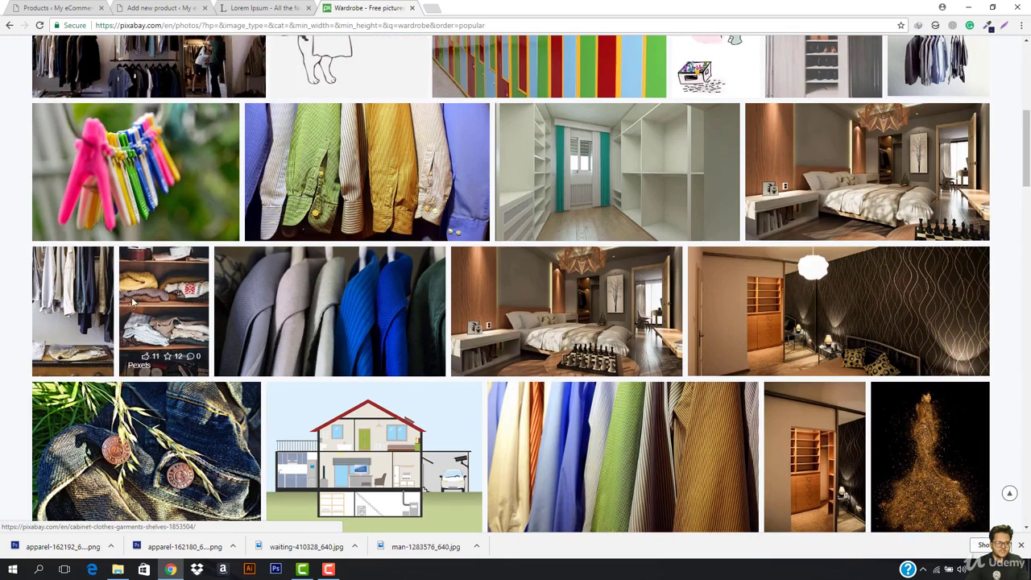
Step: Open the photo of folded clothes on cabinet shelves and download it as a 441×640 JPG
{"action": "left_click", "coordinate": [128, 306]}
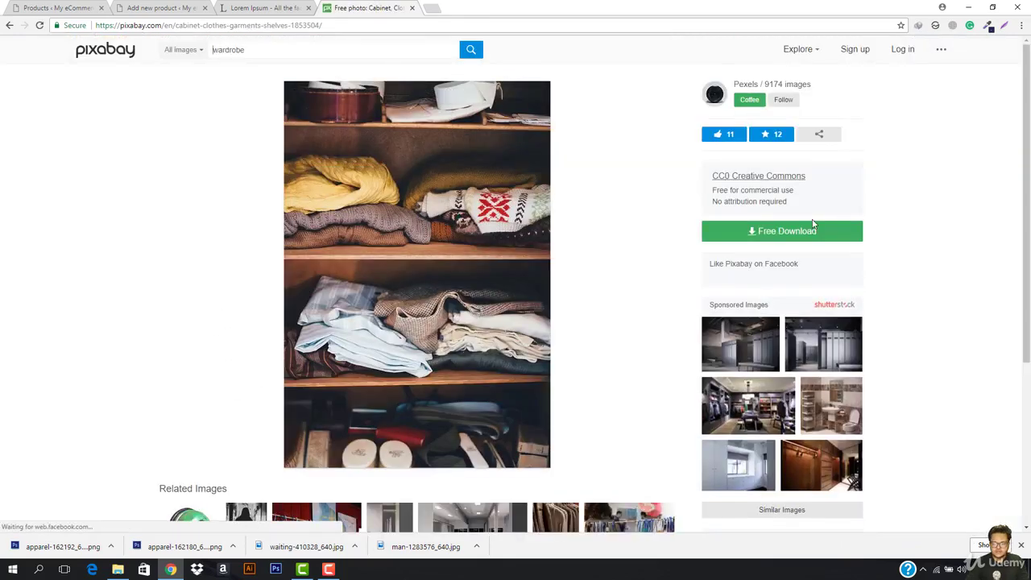
{"action": "left_click", "coordinate": [732, 232]}
{"action": "left_click", "coordinate": [729, 261]}
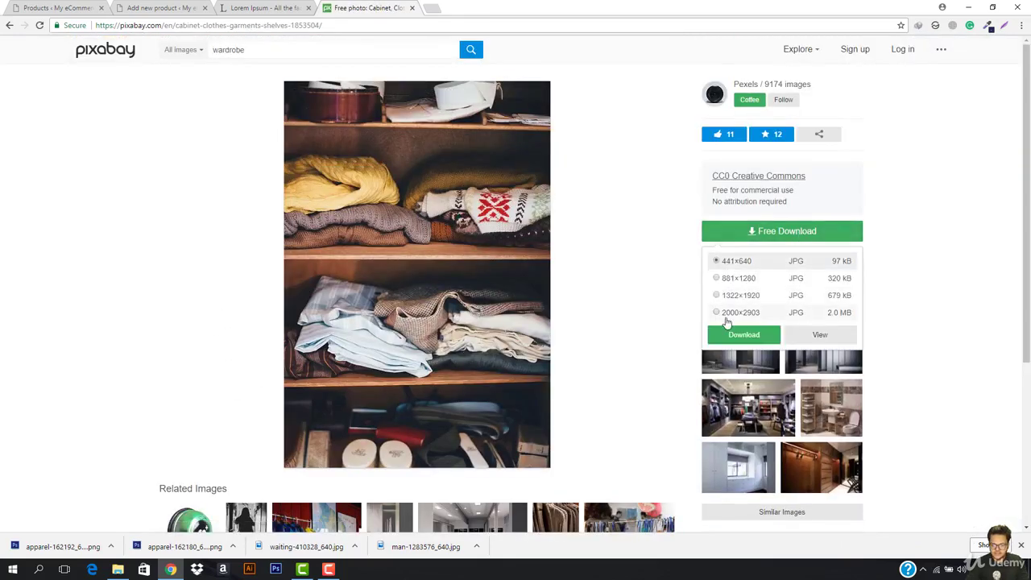
{"action": "left_click", "coordinate": [737, 332]}
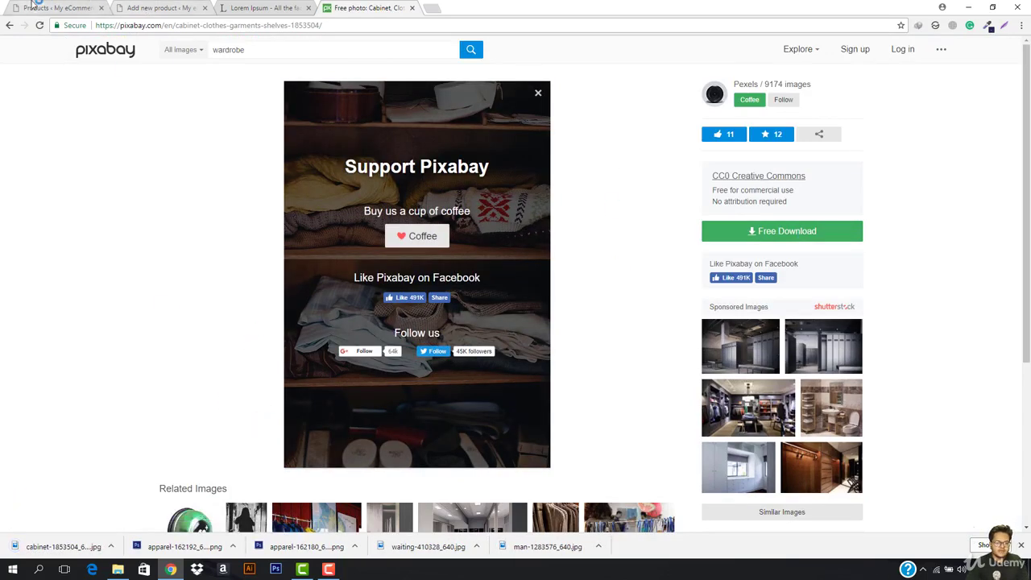
Step: Upload the downloaded cabinet-1853504_640.jpg to the media library and set it as the product image
{"action": "left_click", "coordinate": [89, 8]}
{"action": "left_click", "coordinate": [121, 6]}
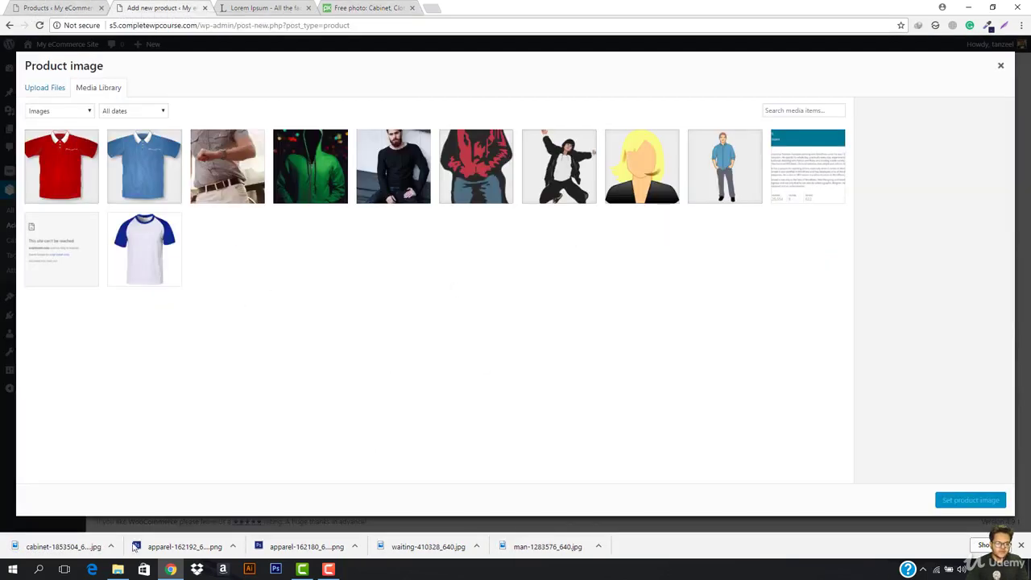
{"action": "left_click_drag", "start_coordinate": [60, 547], "coordinate": [256, 292]}
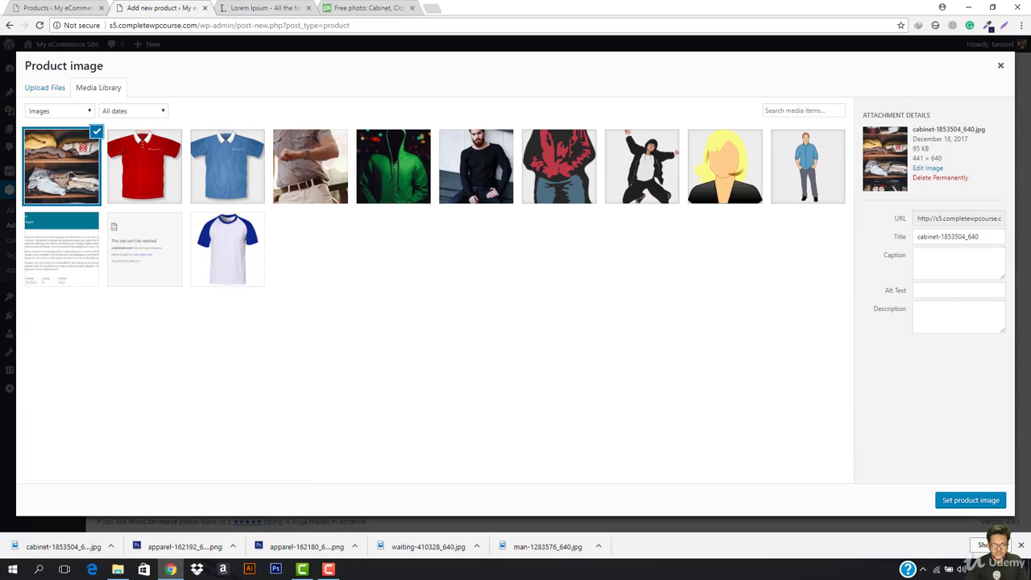
{"action": "left_click", "coordinate": [969, 501]}
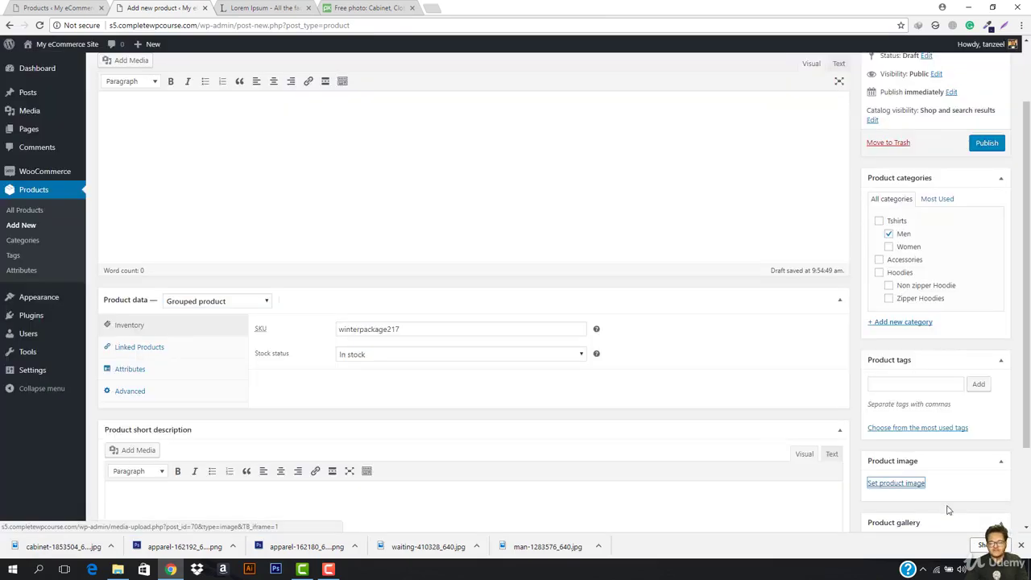
{"action": "scroll", "coordinate": [926, 337], "scroll_direction": "down", "scroll_amount": 3}
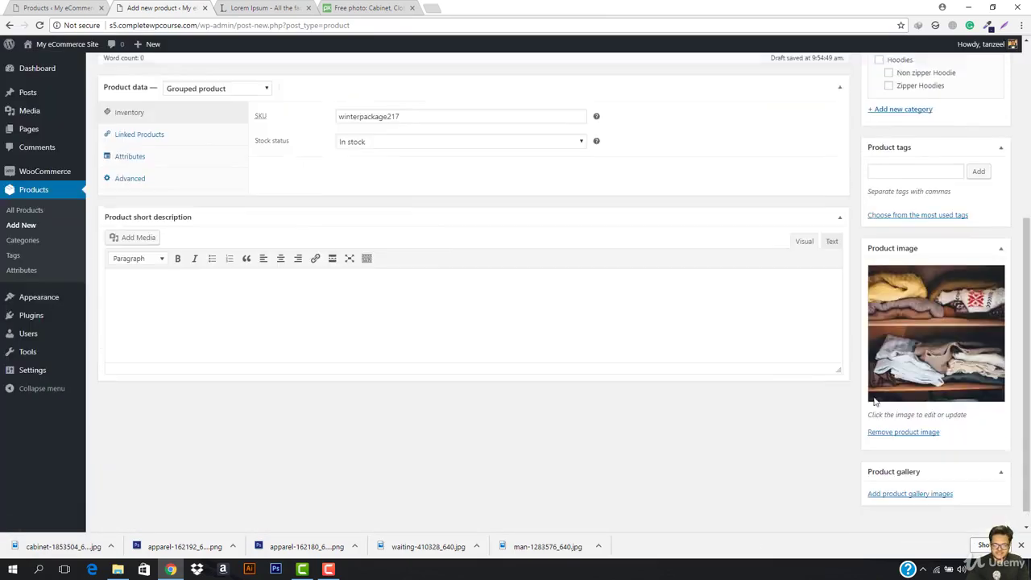
Step: Enter "This package is best for you" as the product short description
{"action": "scroll", "coordinate": [564, 242], "scroll_direction": "up", "scroll_amount": 4}
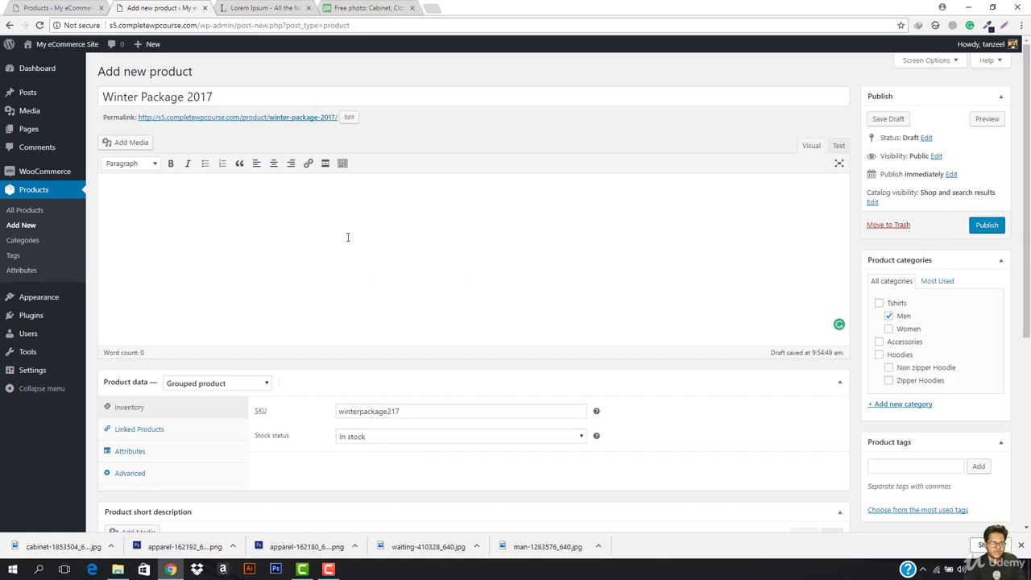
{"action": "scroll", "coordinate": [348, 241], "scroll_direction": "down", "scroll_amount": 3}
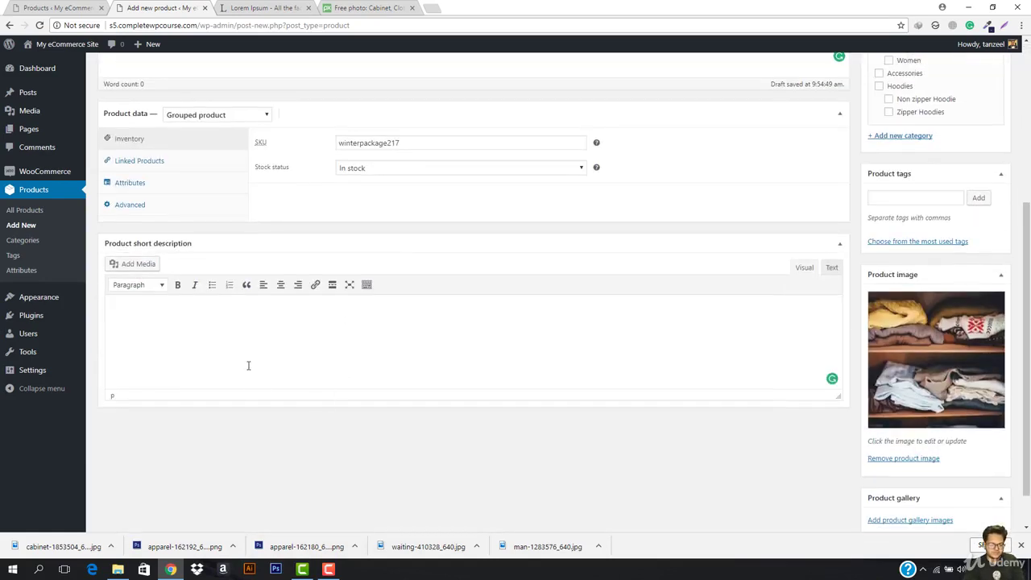
{"action": "type", "text": "p"}
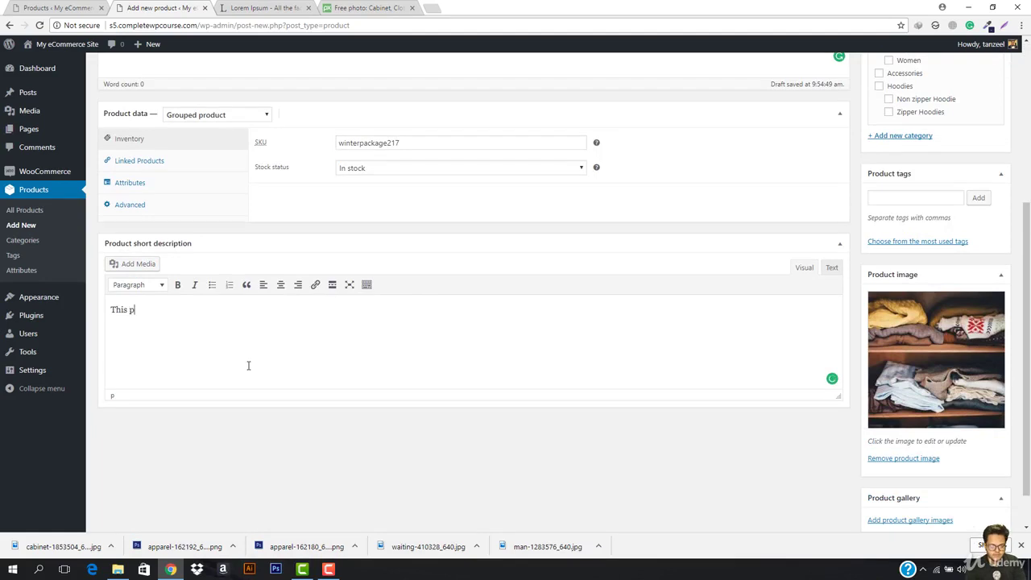
{"action": "type", "text": "ackage is b"}
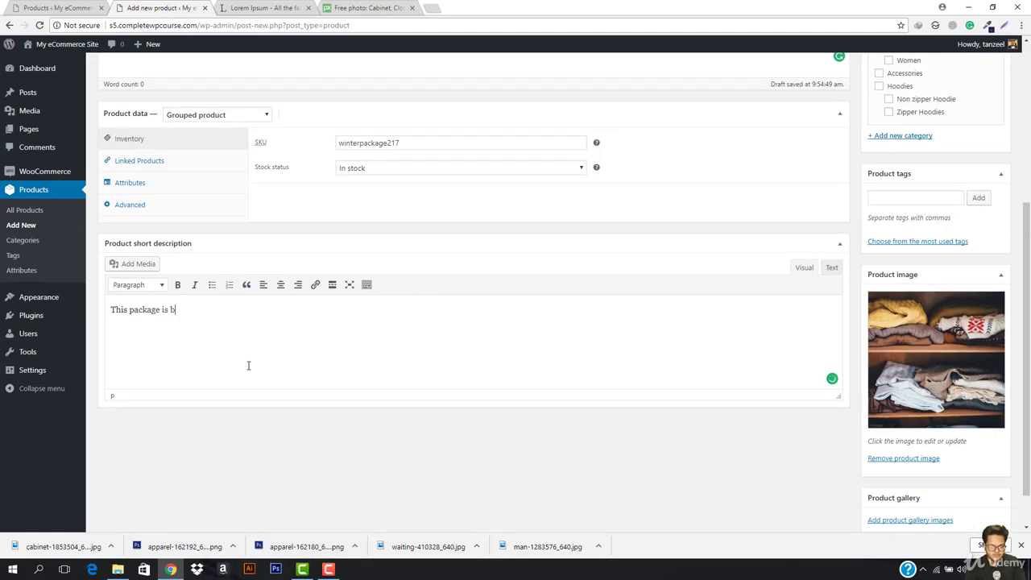
{"action": "type", "text": "est for yo"}
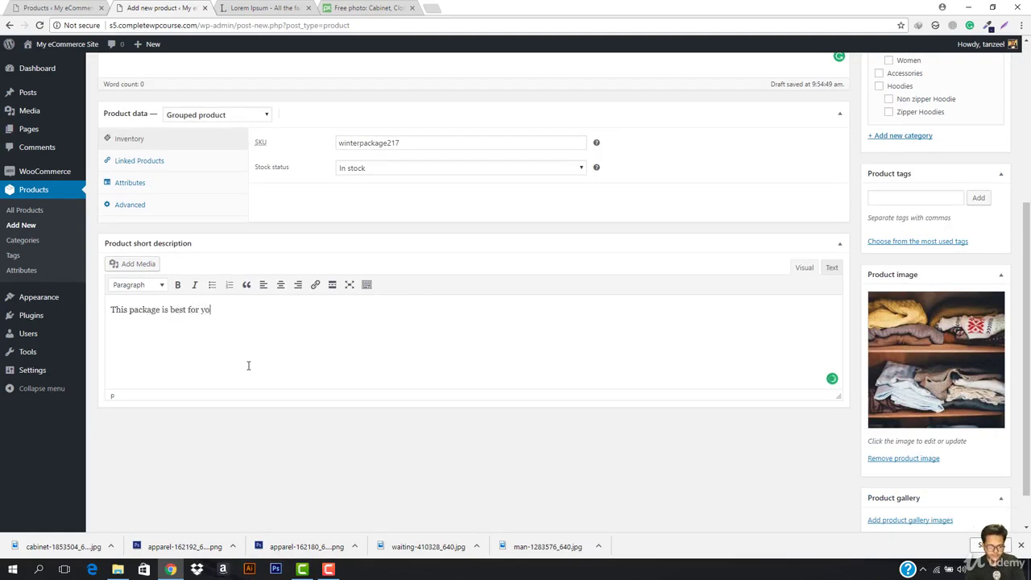
{"action": "type", "text": "u"}
Step: Copy all five generated Lorem Ipsum paragraphs and paste them into the product's main description
{"action": "scroll", "coordinate": [249, 366], "scroll_direction": "up", "scroll_amount": 5}
{"action": "left_click", "coordinate": [337, 222]}
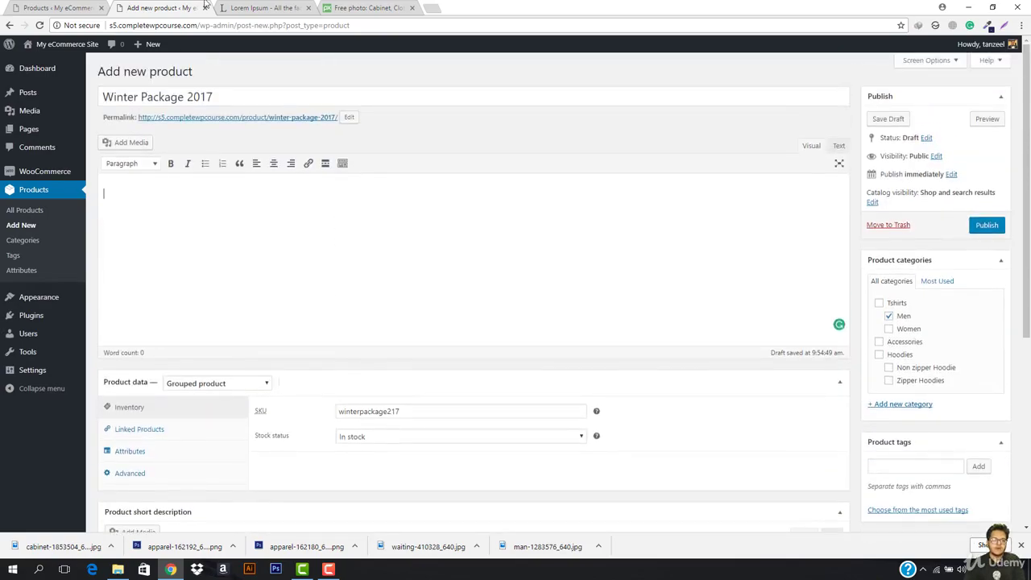
{"action": "left_click", "coordinate": [256, 7]}
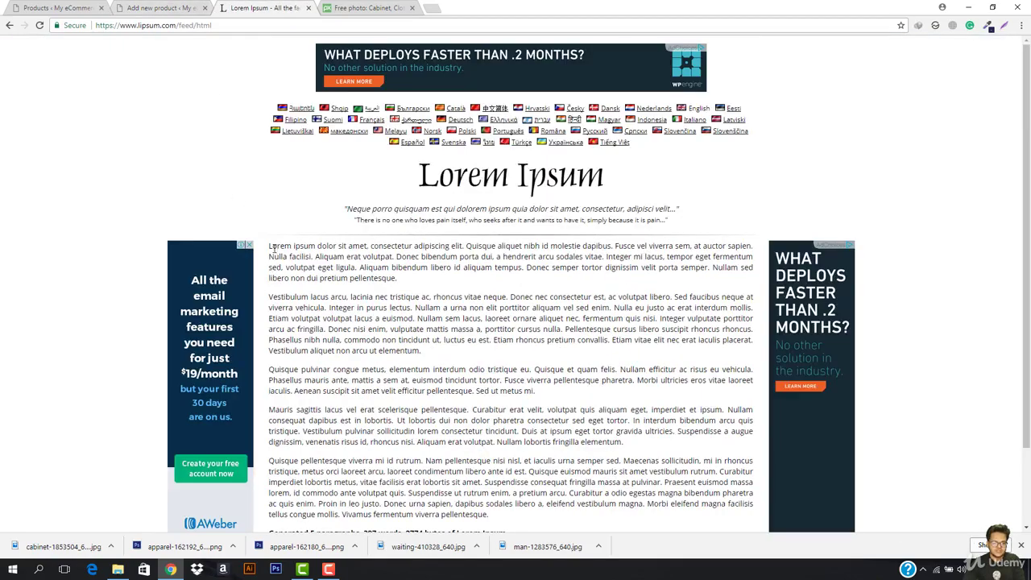
{"action": "left_click_drag", "start_coordinate": [270, 246], "coordinate": [651, 502]}
{"action": "key", "text": "ctrl+c"}
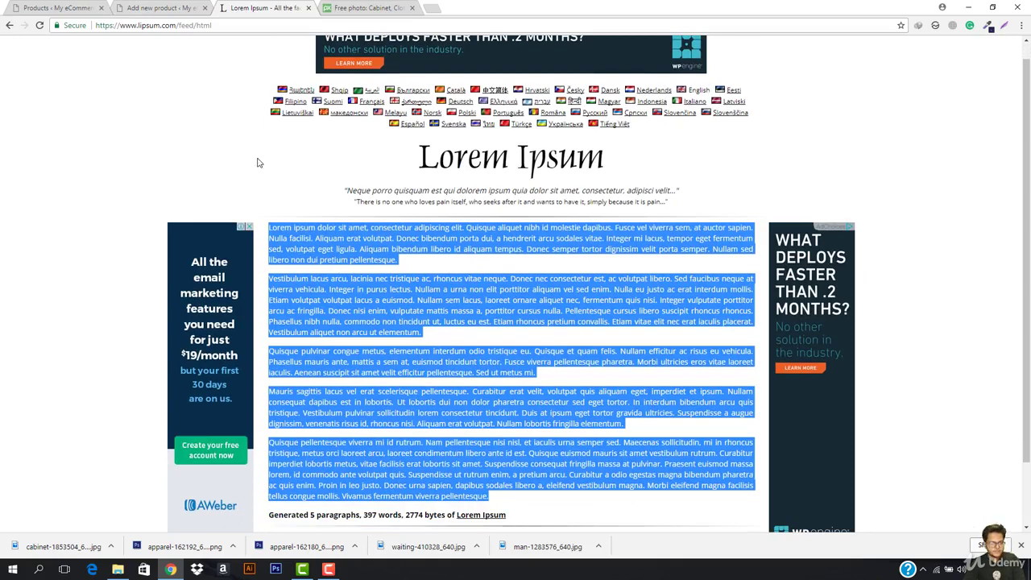
{"action": "left_click", "coordinate": [161, 7]}
{"action": "left_click", "coordinate": [371, 225]}
{"action": "key", "text": "ctrl+v"}
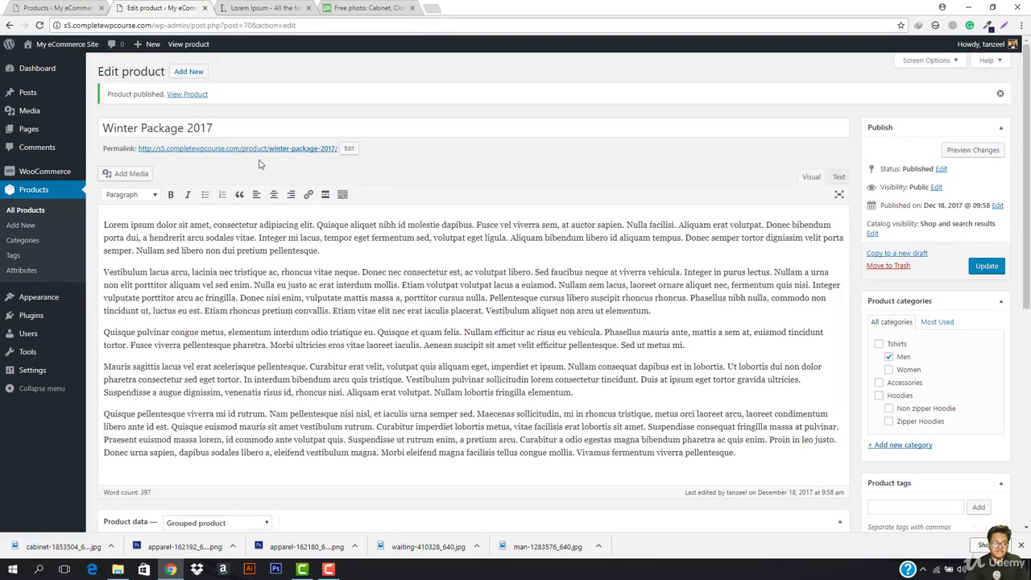
Step: Open the published Winter Package 2017 product page in a new tab and examine its grouped items
{"action": "right_click", "coordinate": [273, 149]}
{"action": "left_click", "coordinate": [294, 158]}
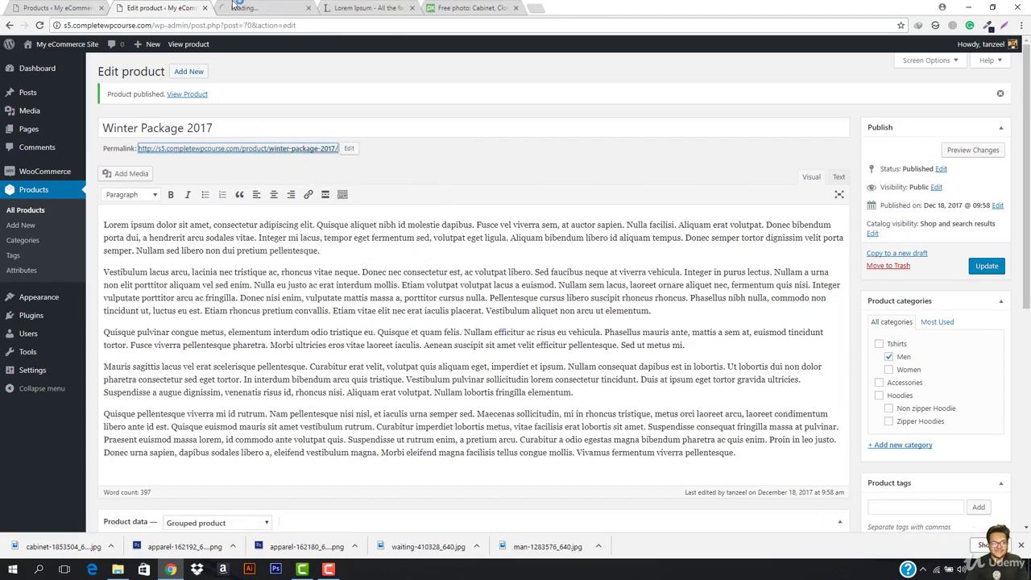
{"action": "left_click", "coordinate": [235, 7]}
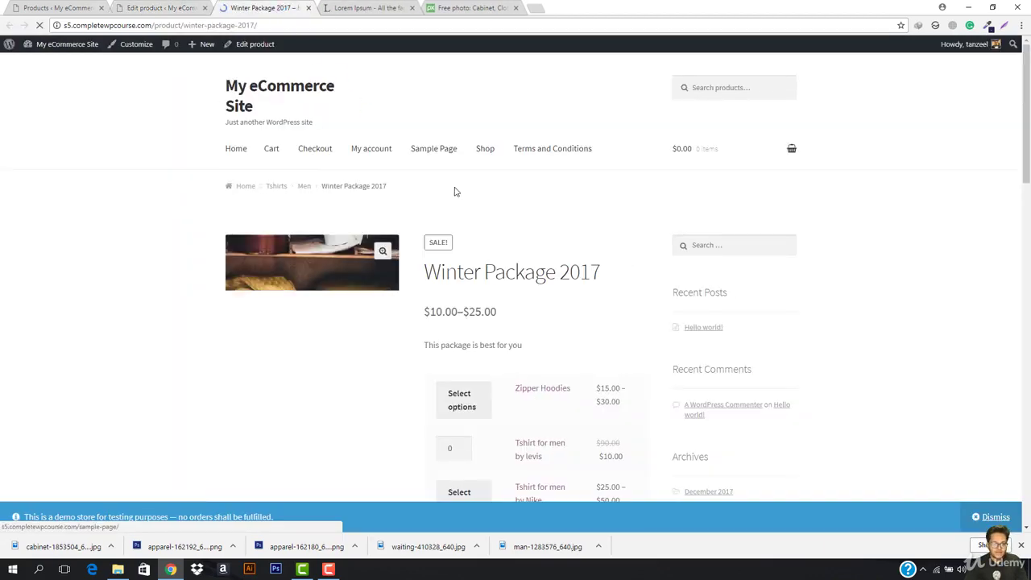
{"action": "scroll", "coordinate": [455, 191], "scroll_direction": "down", "scroll_amount": 2}
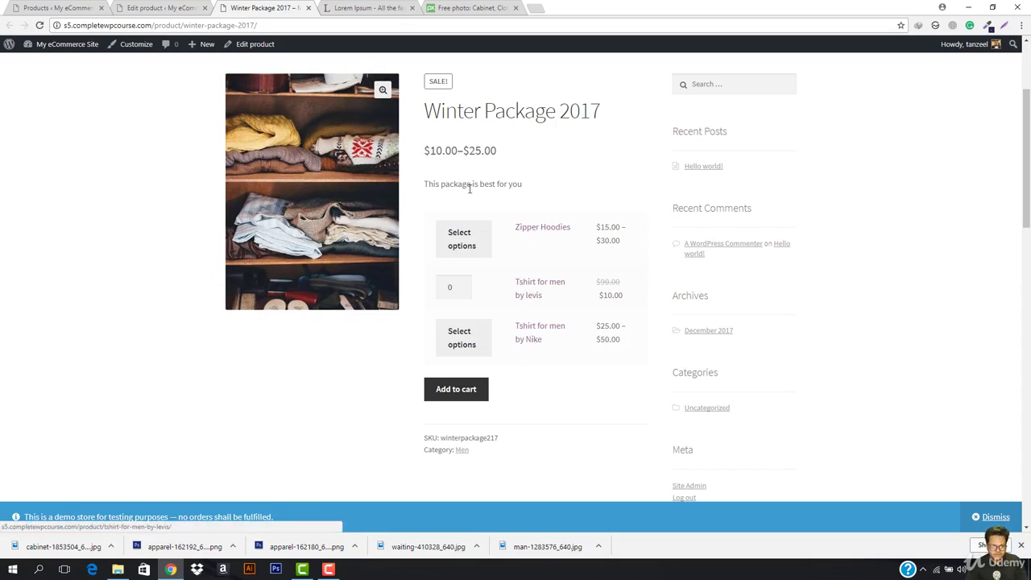
Step: Open the Zipper Hoodies options from the package, choose the color Green and add one to the cart
{"action": "left_click", "coordinate": [460, 238]}
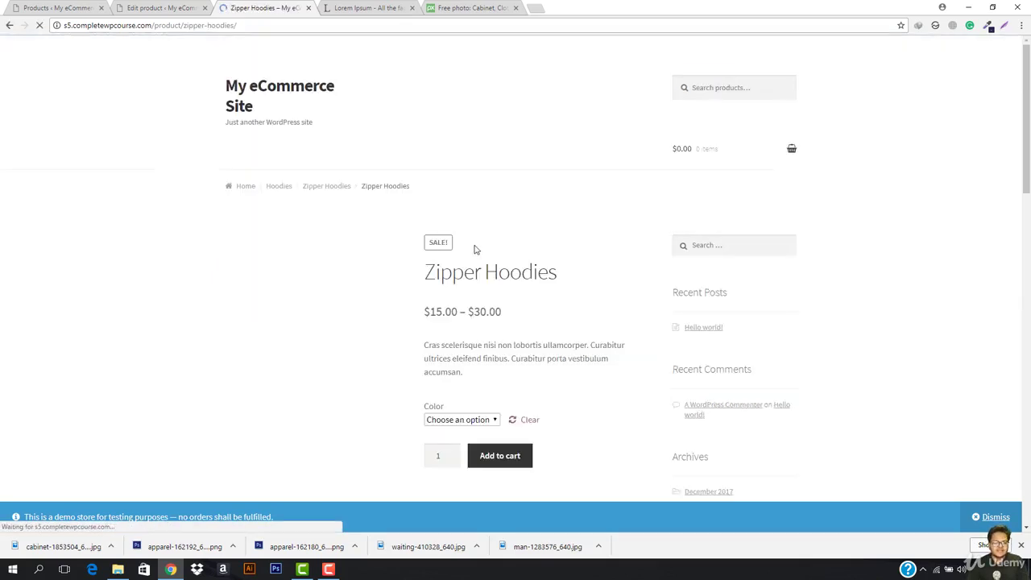
{"action": "scroll", "coordinate": [500, 227], "scroll_direction": "down", "scroll_amount": 2}
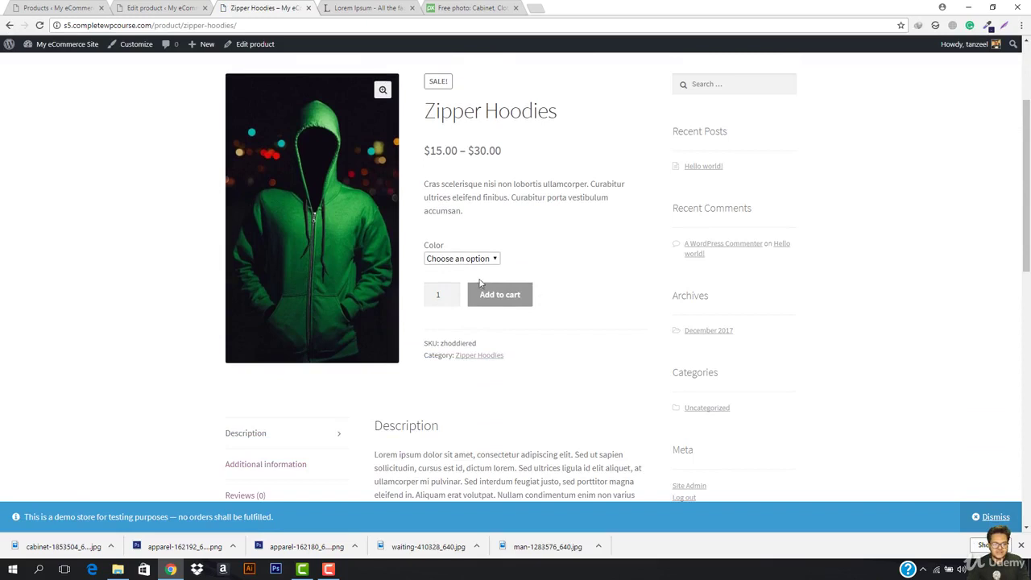
{"action": "left_click", "coordinate": [483, 258]}
{"action": "left_click", "coordinate": [465, 287]}
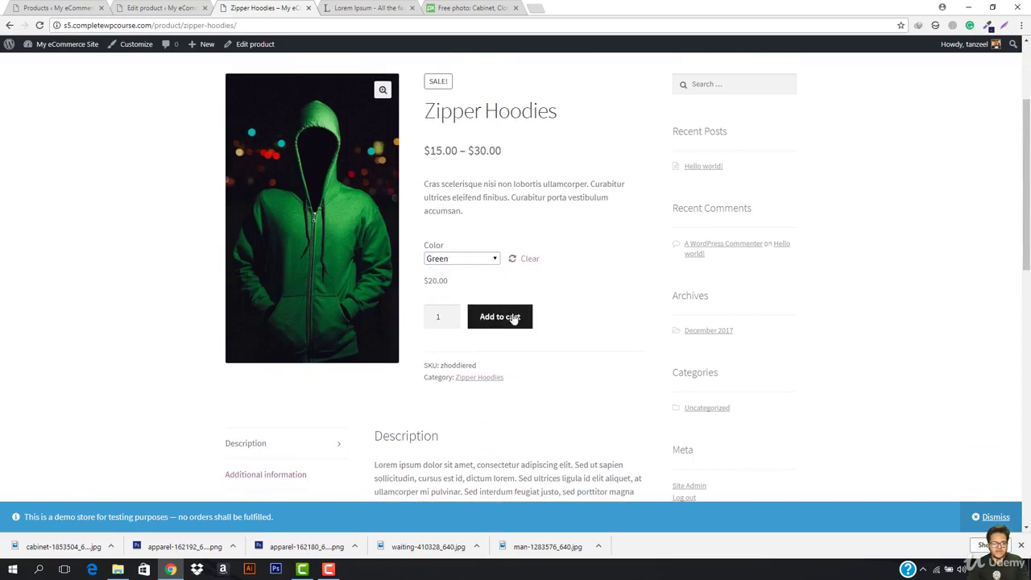
{"action": "left_click", "coordinate": [500, 317]}
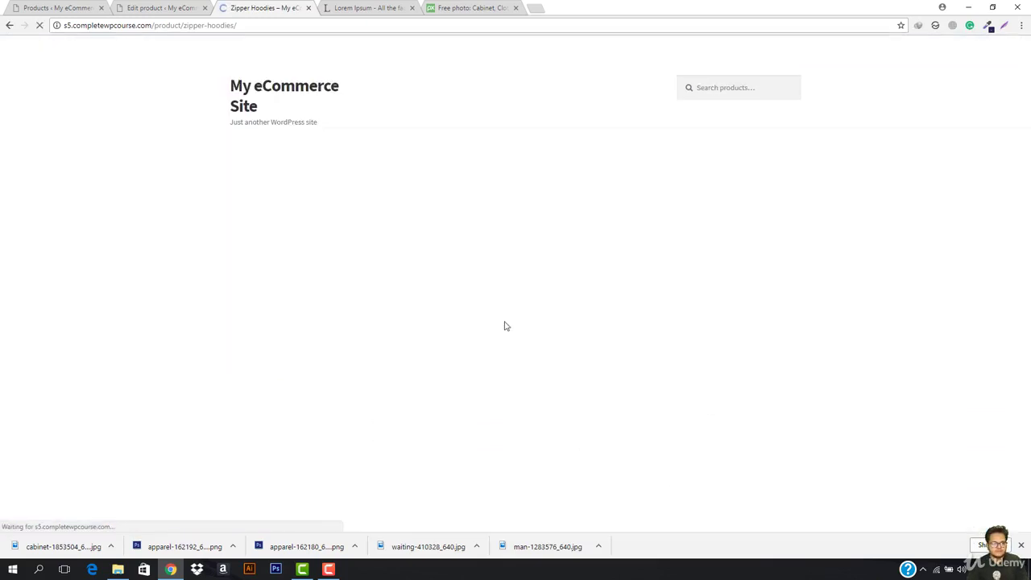
{"action": "scroll", "coordinate": [409, 248], "scroll_direction": "down", "scroll_amount": 2}
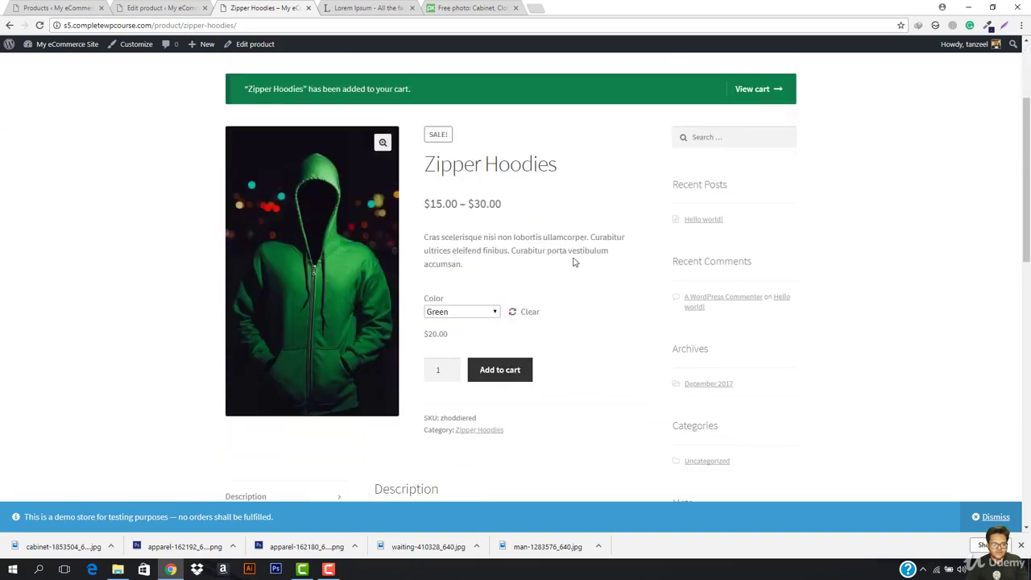
{"action": "scroll", "coordinate": [573, 260], "scroll_direction": "down", "scroll_amount": 3}
{"action": "scroll", "coordinate": [572, 260], "scroll_direction": "up", "scroll_amount": 5}
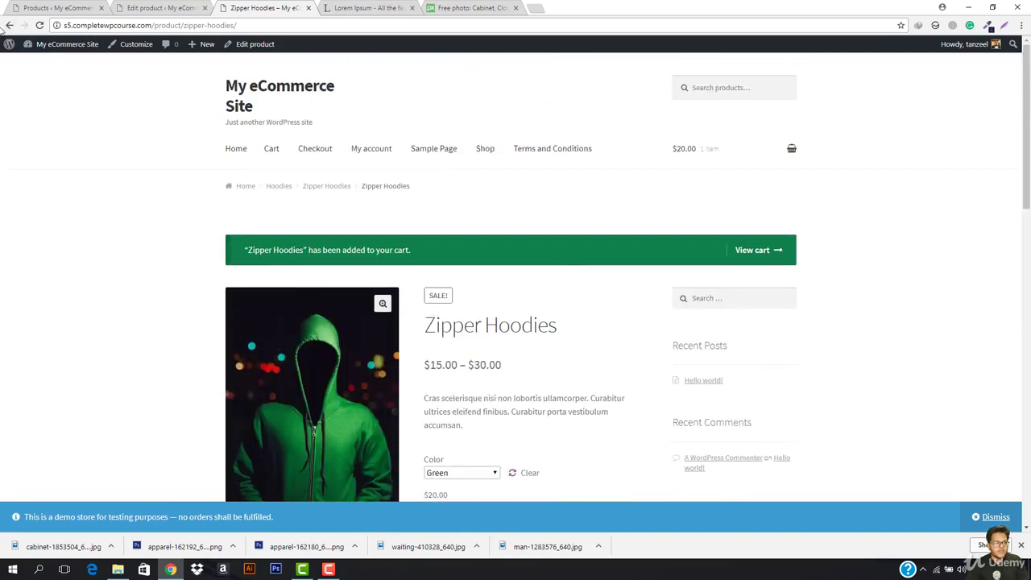
Step: Back on the Winter Package 2017 page, remove the green Zipper Hoodies from the cart and set the Tshirt for men by levis quantity to 1
{"action": "left_click", "coordinate": [8, 26]}
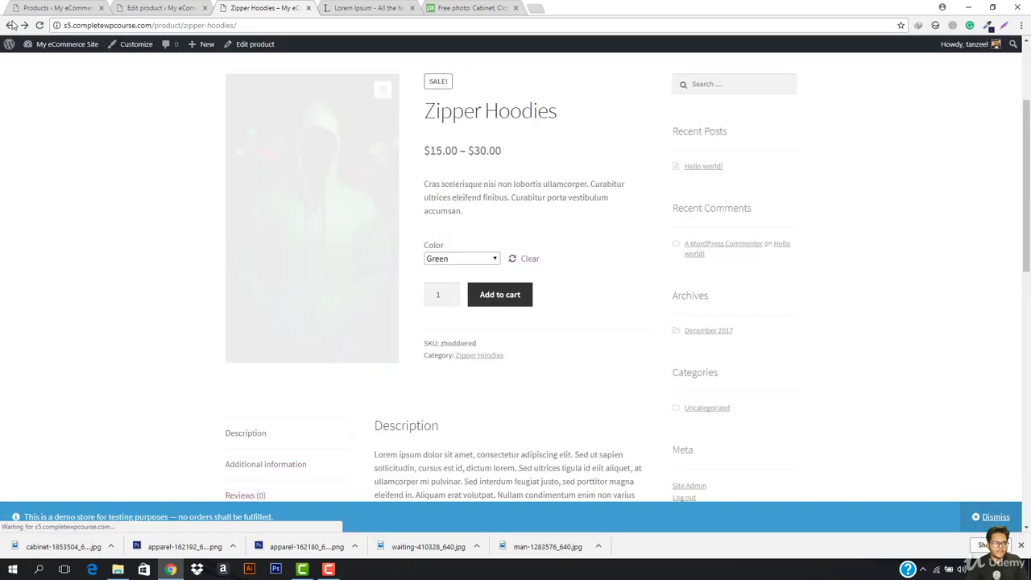
{"action": "left_click", "coordinate": [12, 25]}
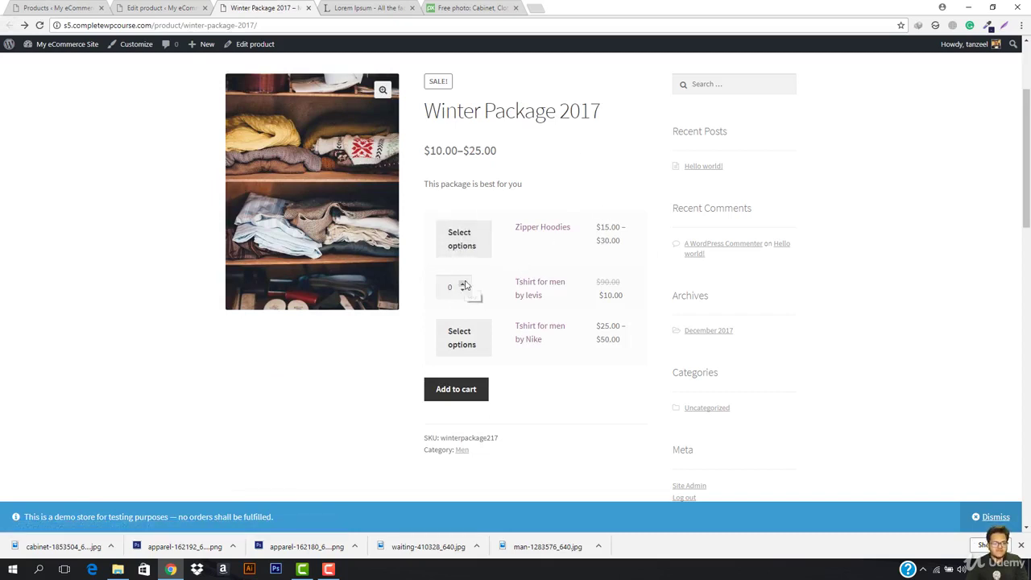
{"action": "scroll", "coordinate": [626, 226], "scroll_direction": "up", "scroll_amount": 2}
{"action": "mouse_move", "coordinate": [764, 156]}
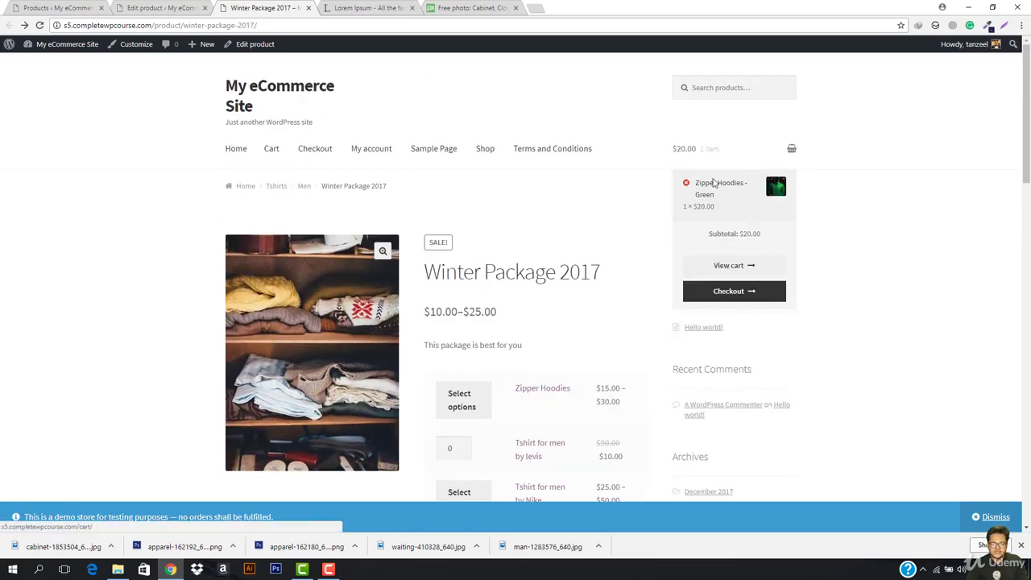
{"action": "left_click", "coordinate": [686, 183]}
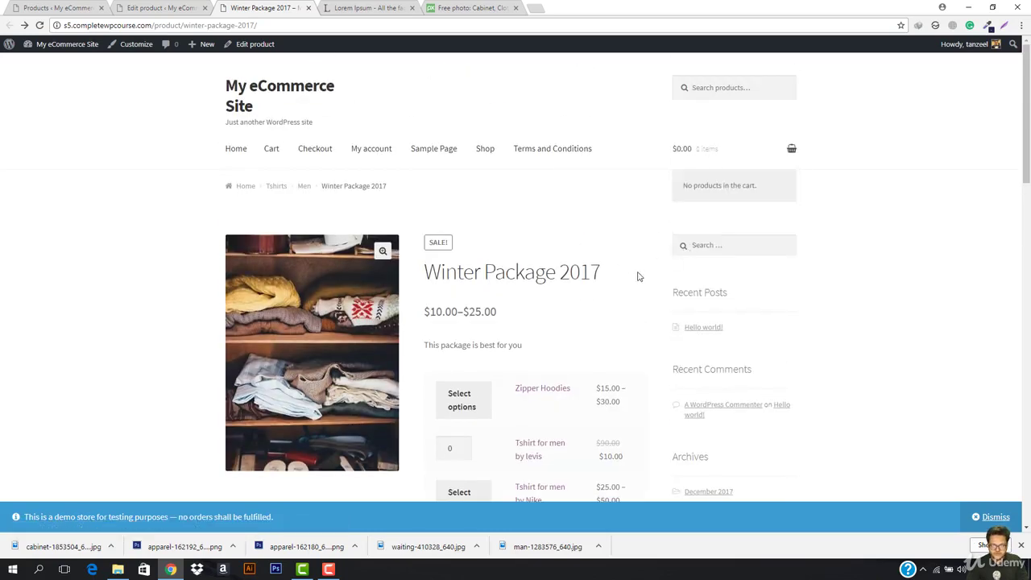
{"action": "scroll", "coordinate": [564, 298], "scroll_direction": "down", "scroll_amount": 3}
{"action": "left_click", "coordinate": [463, 176]}
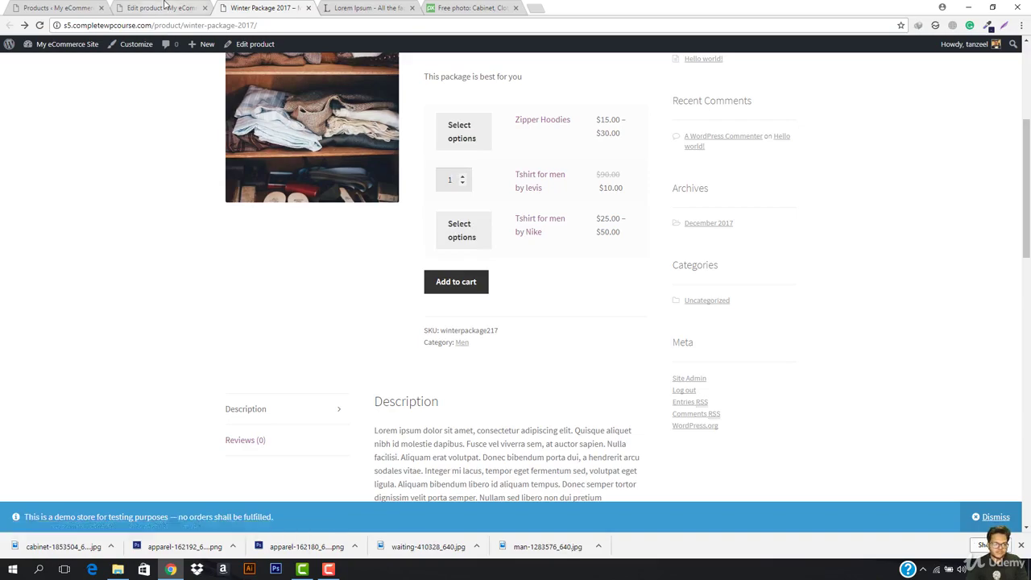
Step: In the Winter Package 2017 product editor, remove Zipper Hoodies and Tshirt for men by Nike from the grouped products
{"action": "left_click", "coordinate": [161, 7]}
{"action": "scroll", "coordinate": [329, 323], "scroll_direction": "down", "scroll_amount": 10}
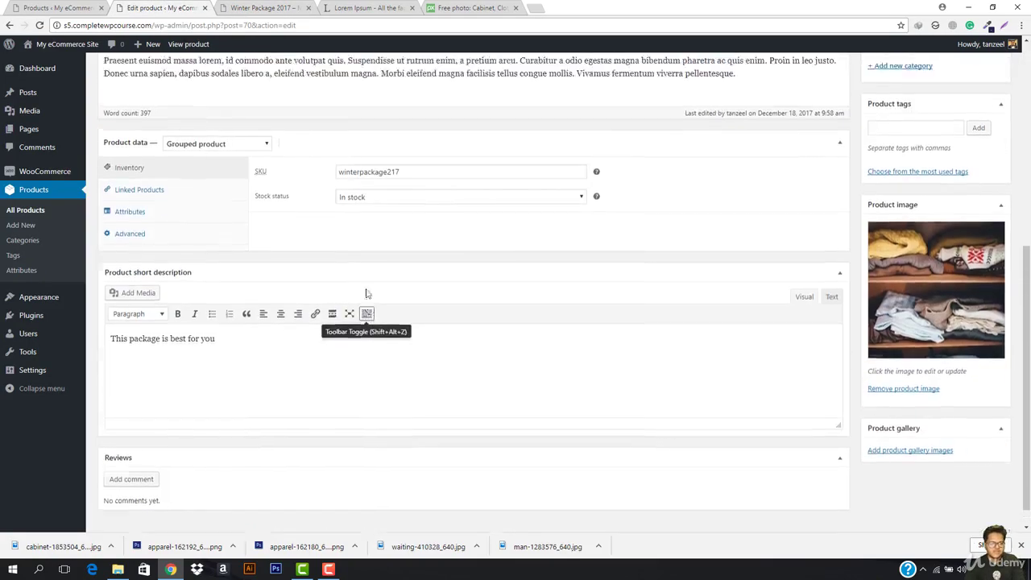
{"action": "scroll", "coordinate": [241, 306], "scroll_direction": "up", "scroll_amount": 2}
{"action": "left_click", "coordinate": [164, 331]}
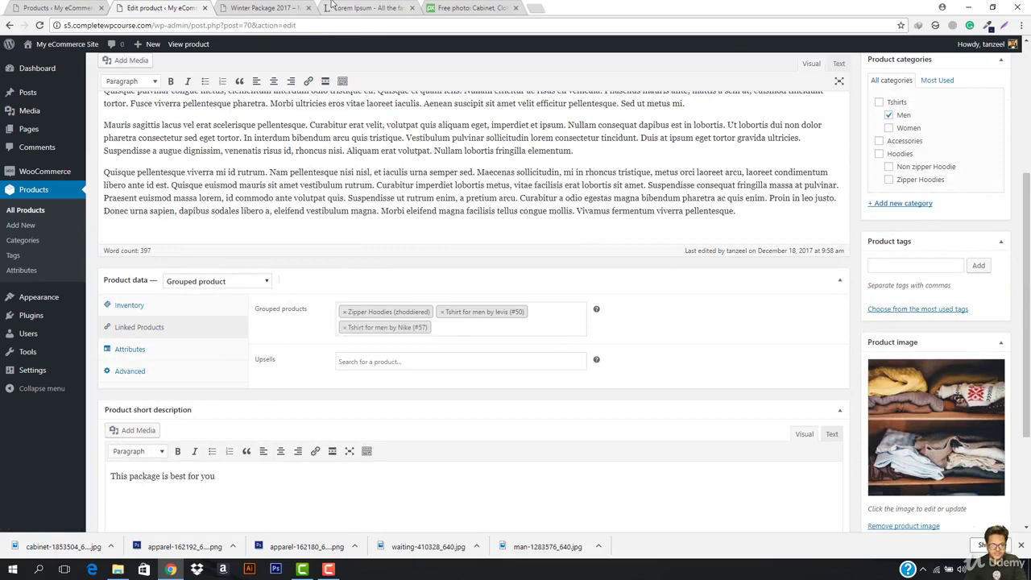
{"action": "left_click", "coordinate": [266, 8]}
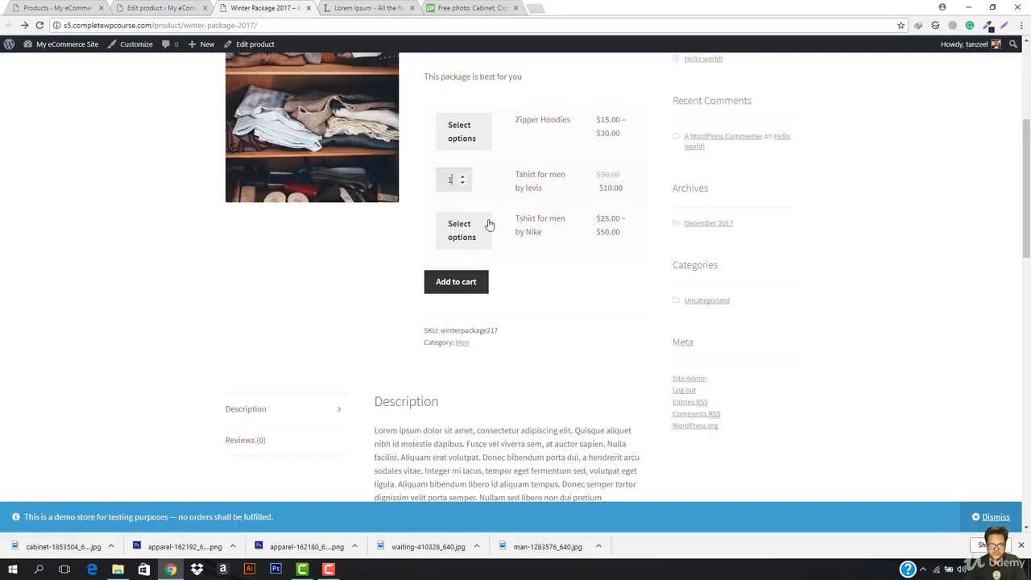
{"action": "left_click", "coordinate": [161, 8]}
{"action": "left_click", "coordinate": [344, 313]}
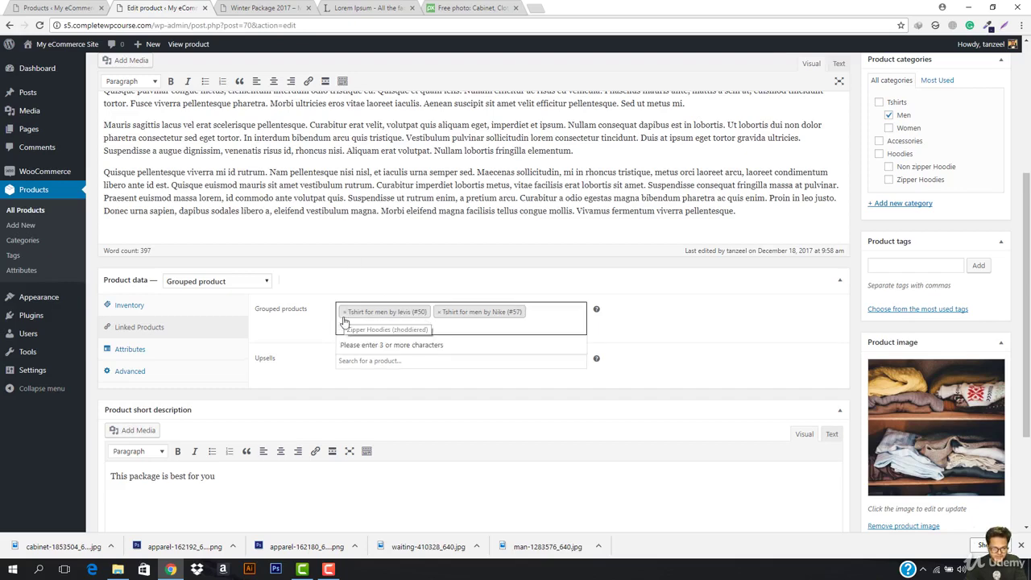
{"action": "left_click", "coordinate": [439, 311]}
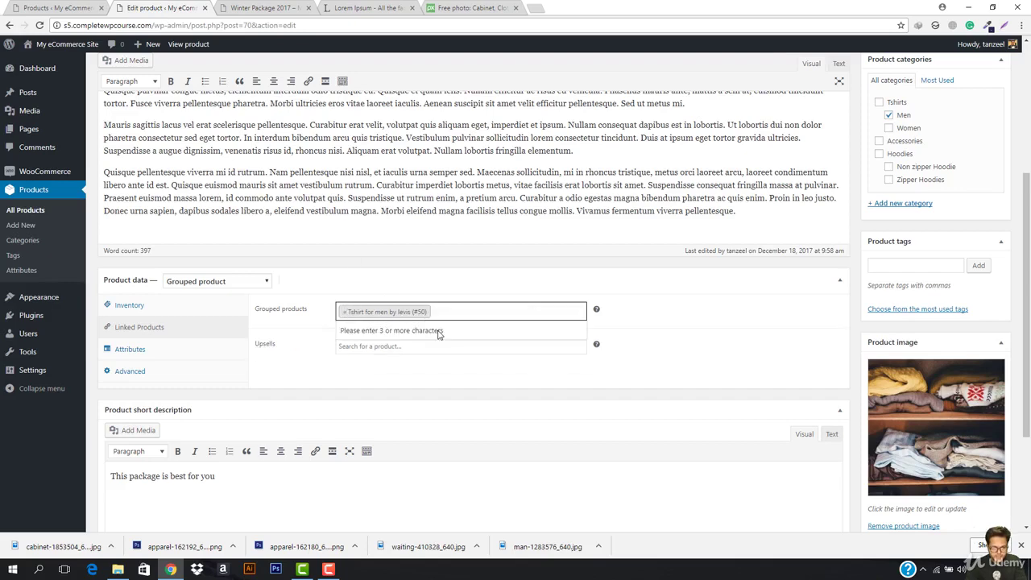
Step: Add Tshirt for Men (#40) to the grouped products and update the product
{"action": "left_click", "coordinate": [449, 307]}
{"action": "type", "text": "t"}
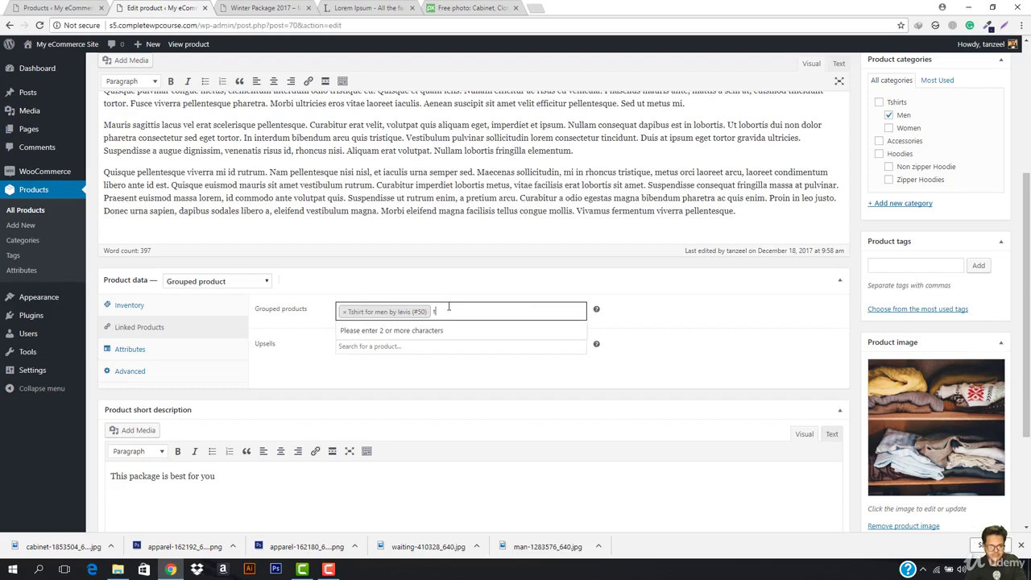
{"action": "type", "text": "shi"}
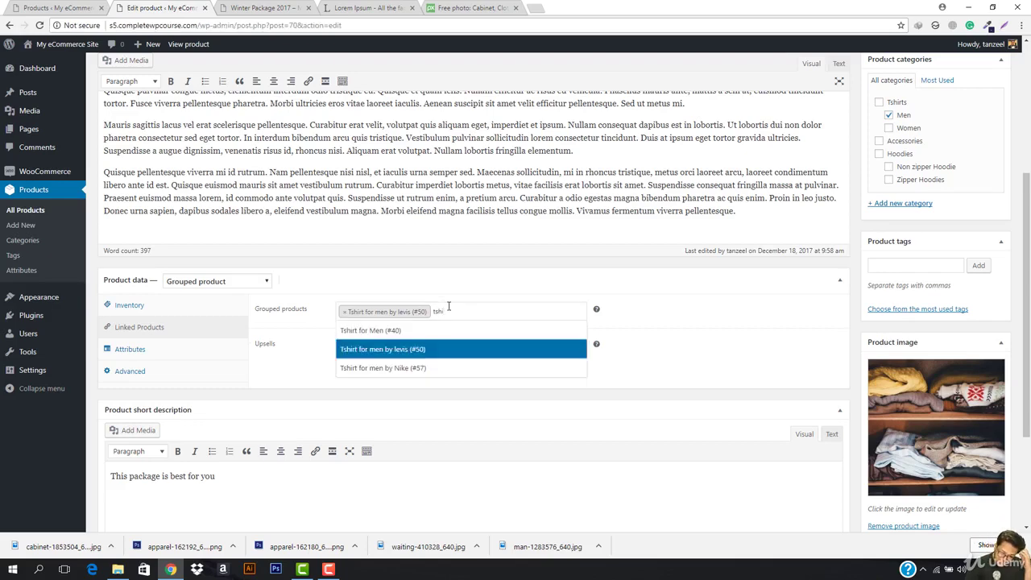
{"action": "left_click", "coordinate": [436, 329]}
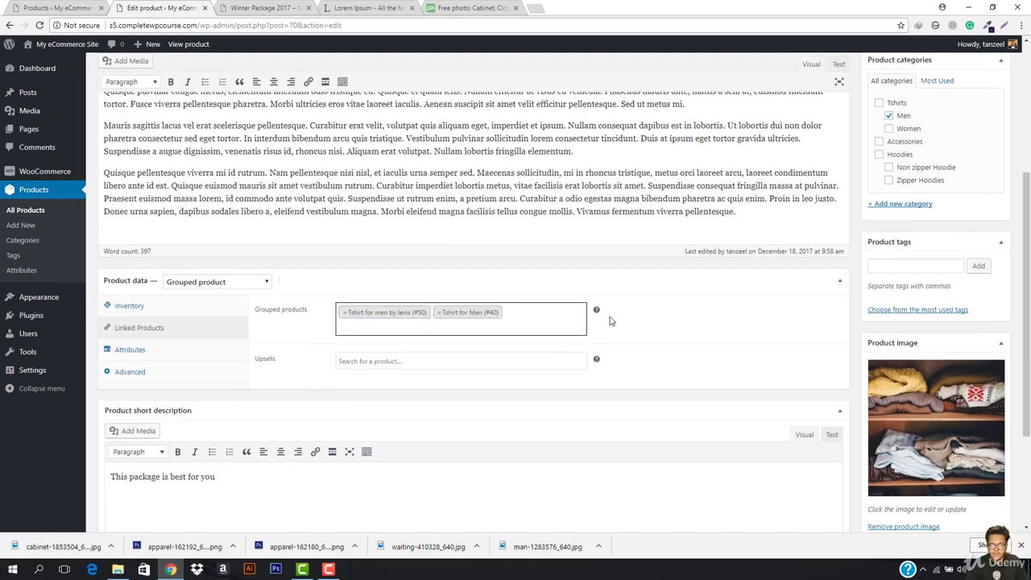
{"action": "scroll", "coordinate": [610, 320], "scroll_direction": "up", "scroll_amount": 3}
{"action": "left_click", "coordinate": [987, 267]}
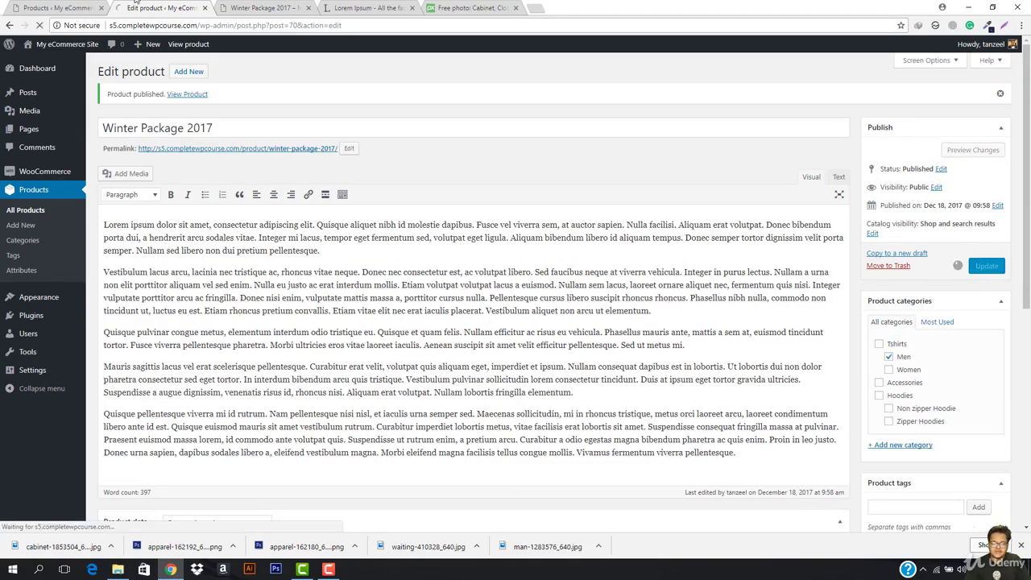
Step: Reload the Winter Package 2017 storefront page and examine the updated list of grouped products
{"action": "left_click", "coordinate": [257, 8]}
{"action": "left_click", "coordinate": [268, 26]}
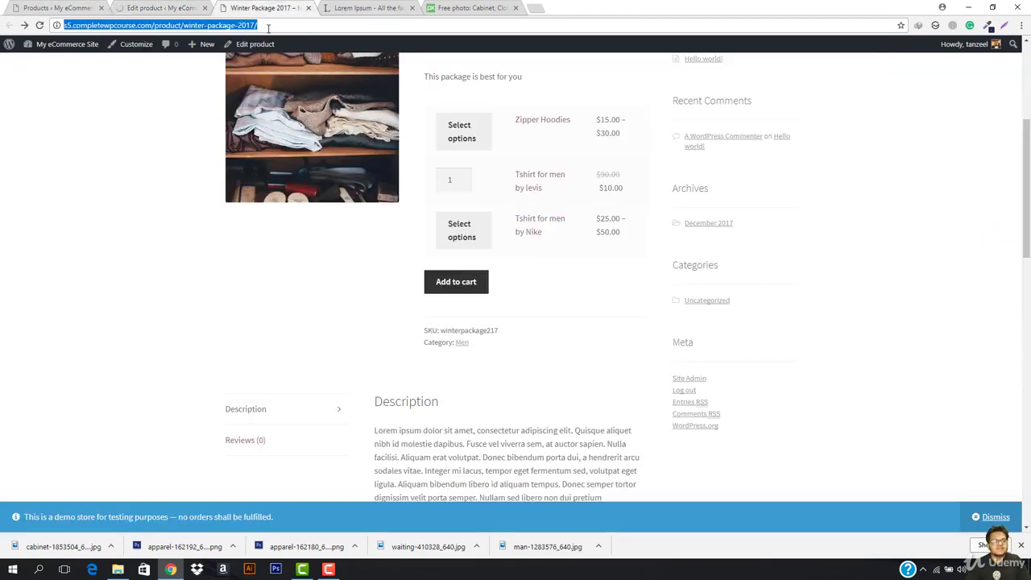
{"action": "key", "text": "Return"}
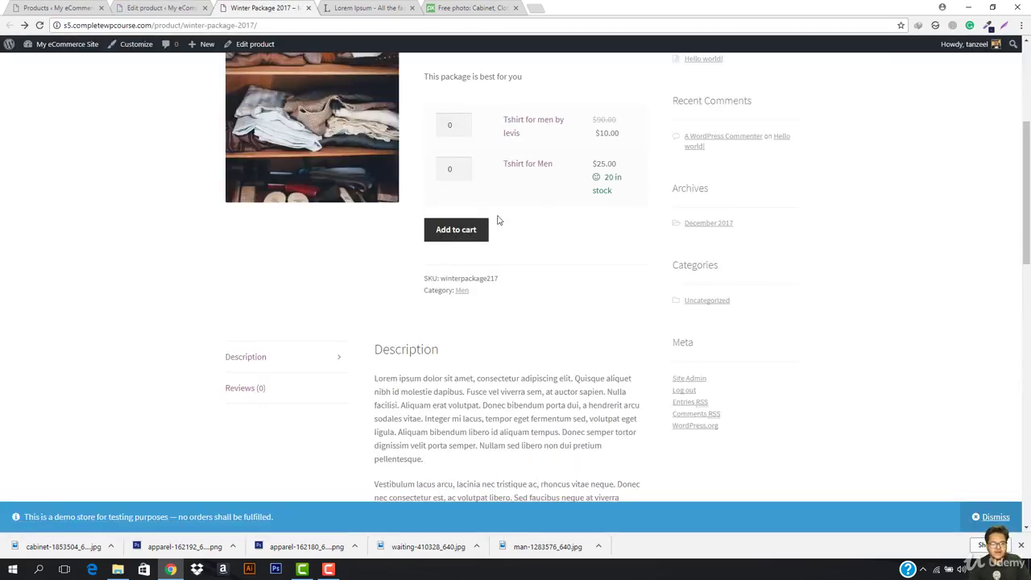
{"action": "scroll", "coordinate": [489, 231], "scroll_direction": "up", "scroll_amount": 2}
{"action": "scroll", "coordinate": [488, 231], "scroll_direction": "up", "scroll_amount": 2}
{"action": "scroll", "coordinate": [452, 371], "scroll_direction": "down", "scroll_amount": 2}
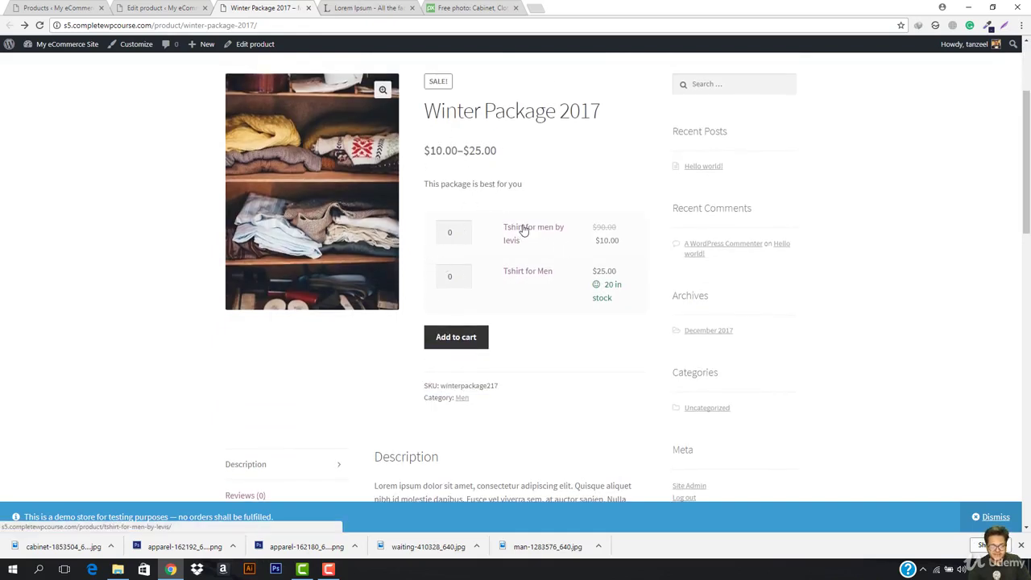
Step: Set the quantity of Tshirt for men by levis and Tshirt for Men to 1 each and add them to the cart
{"action": "left_click", "coordinate": [462, 230]}
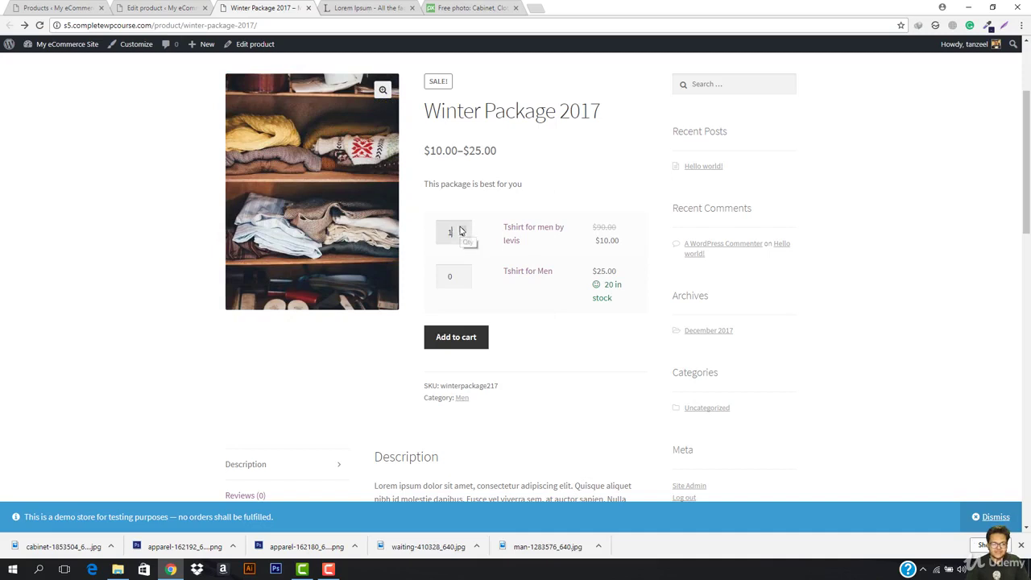
{"action": "left_click", "coordinate": [463, 274]}
{"action": "left_click", "coordinate": [445, 347]}
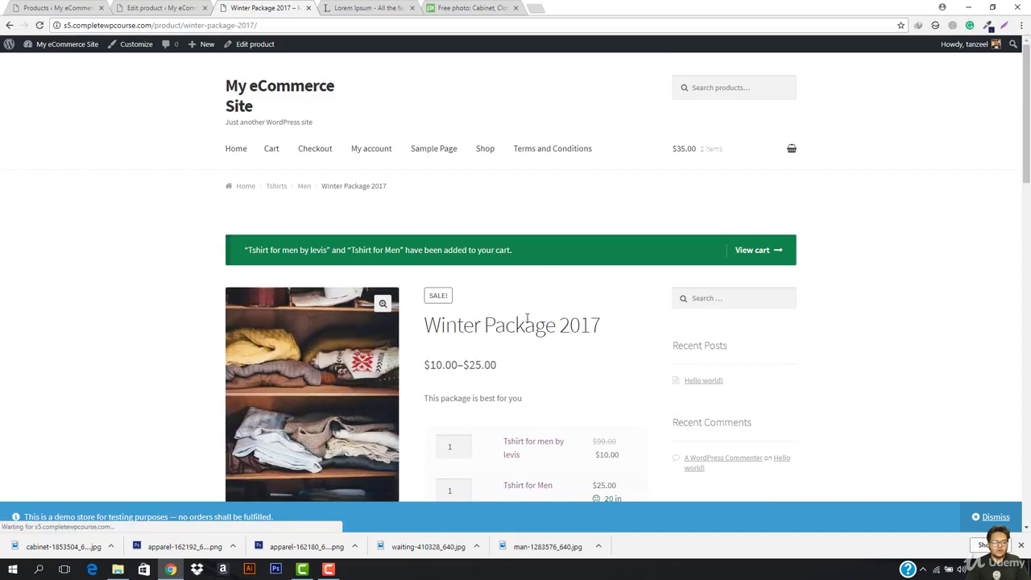
Step: Check the cart preview for the two added T-shirts and look over the package page
{"action": "mouse_move", "coordinate": [700, 143]}
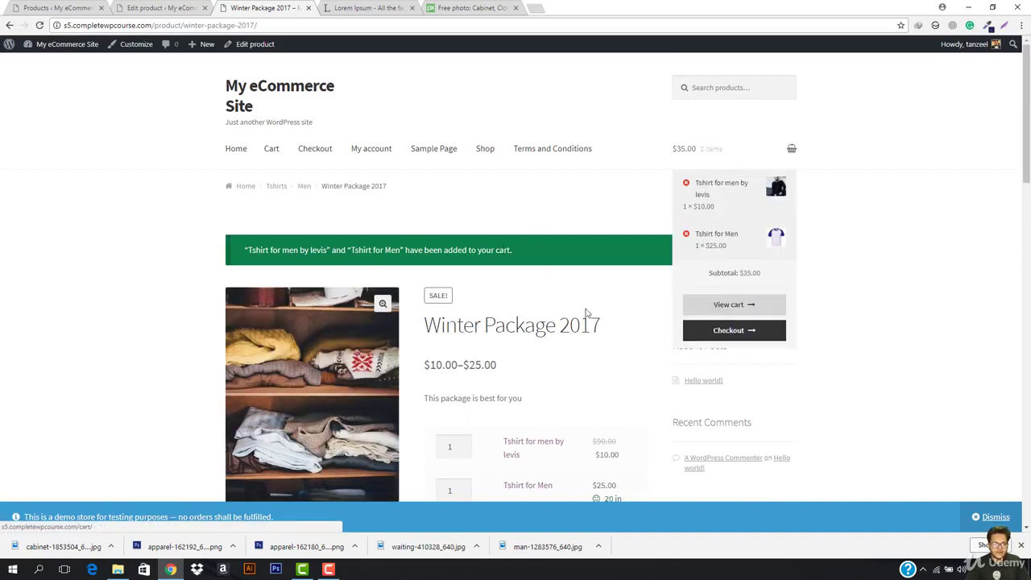
{"action": "scroll", "coordinate": [467, 352], "scroll_direction": "down", "scroll_amount": 5}
{"action": "scroll", "coordinate": [525, 266], "scroll_direction": "up", "scroll_amount": 5}
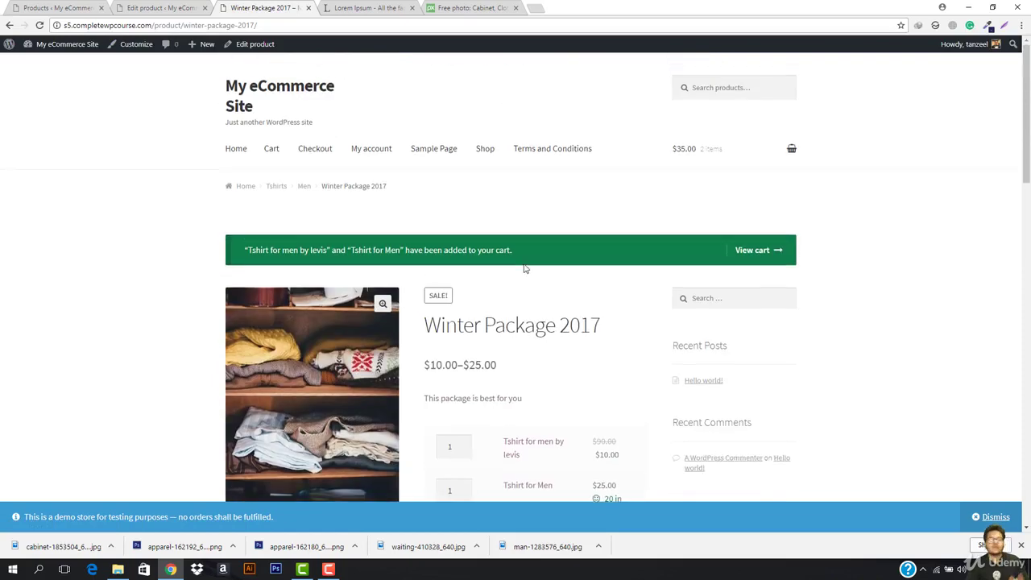
{"action": "scroll", "coordinate": [529, 216], "scroll_direction": "down", "scroll_amount": 4}
{"action": "scroll", "coordinate": [482, 255], "scroll_direction": "up", "scroll_amount": 3}
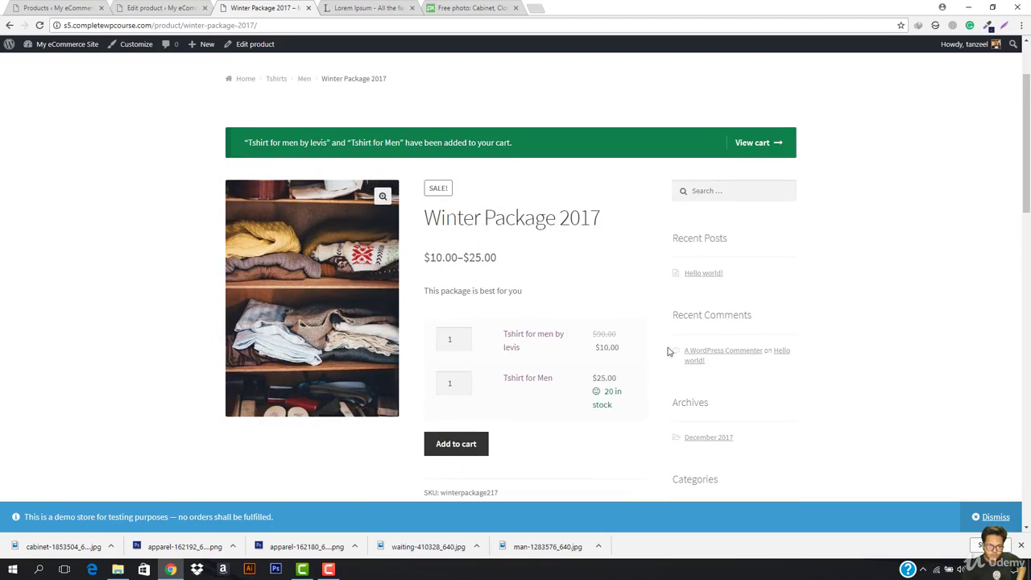
{"action": "scroll", "coordinate": [507, 341], "scroll_direction": "up", "scroll_amount": 2}
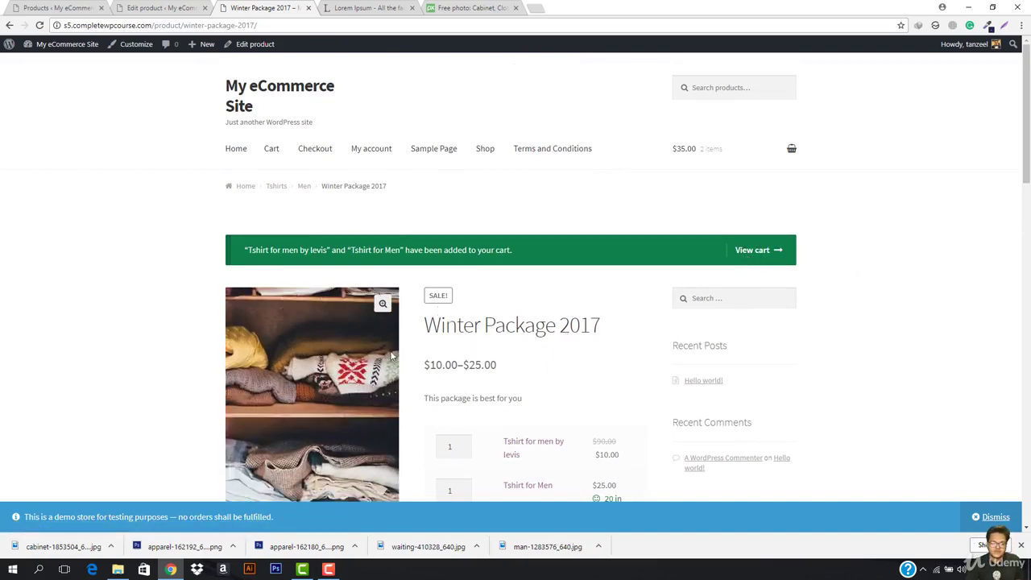
Step: Set the Tshirt for Men quantity to 0 in the package and return to the cart summary
{"action": "scroll", "coordinate": [557, 295], "scroll_direction": "down", "scroll_amount": 1}
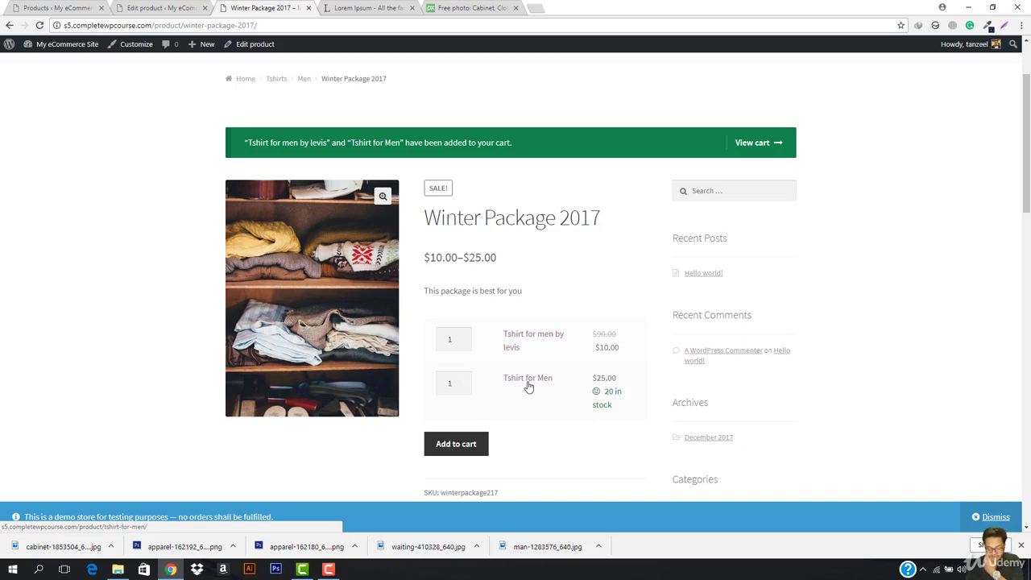
{"action": "left_click", "coordinate": [462, 387]}
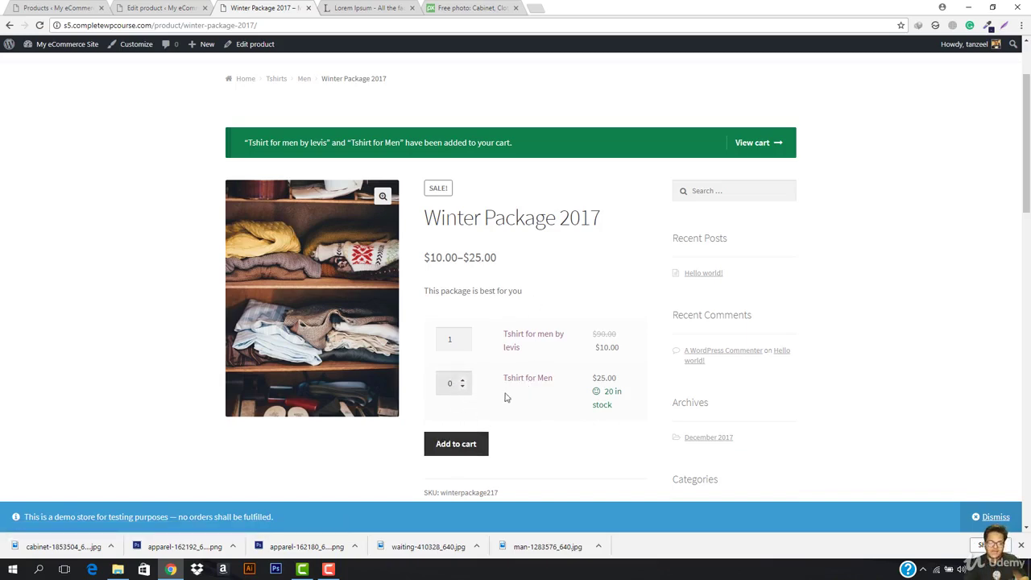
{"action": "scroll", "coordinate": [788, 248], "scroll_direction": "up", "scroll_amount": 2}
{"action": "mouse_move", "coordinate": [742, 152]}
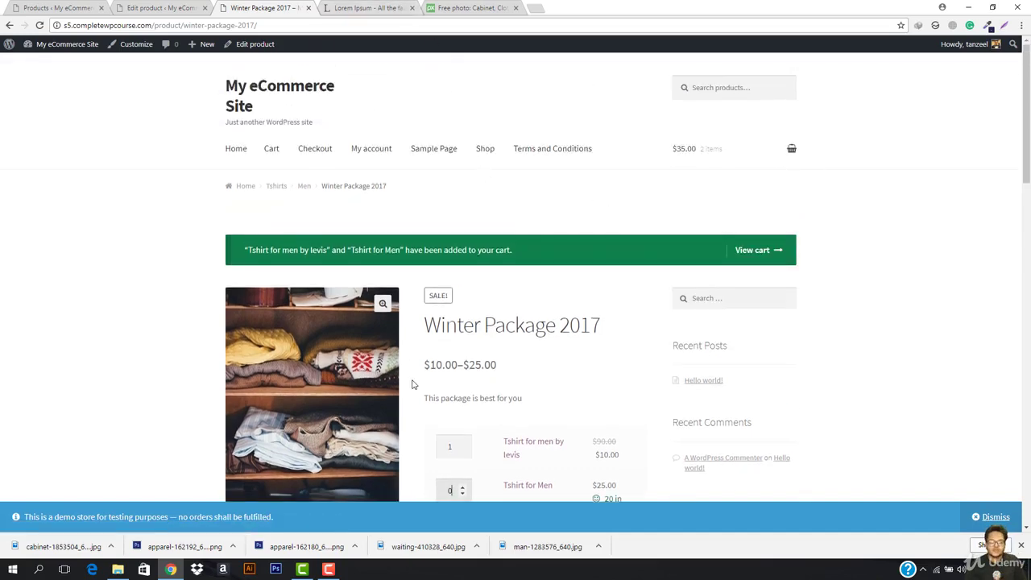
{"action": "scroll", "coordinate": [409, 246], "scroll_direction": "down", "scroll_amount": 3}
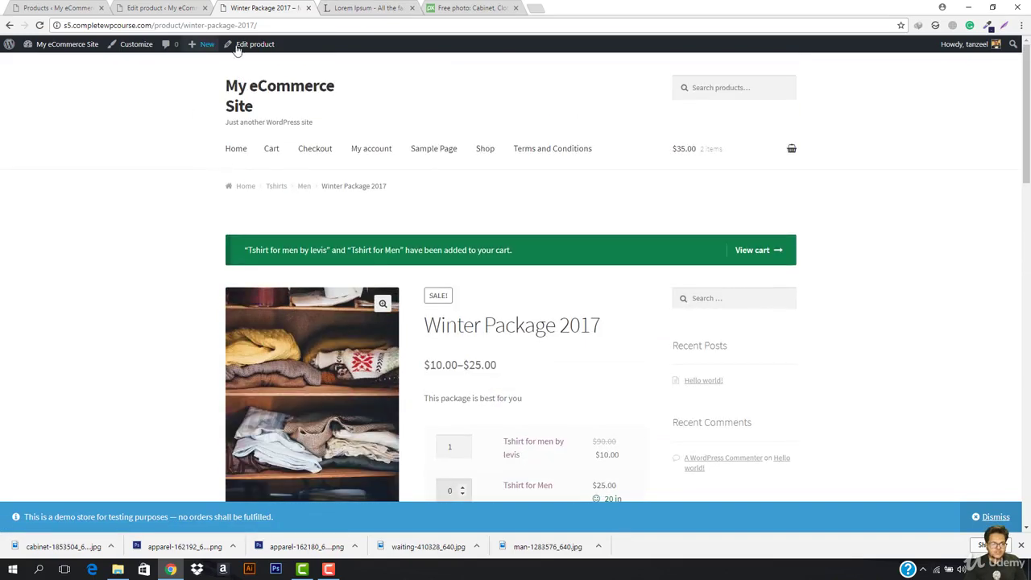
{"action": "mouse_move", "coordinate": [196, 50]}
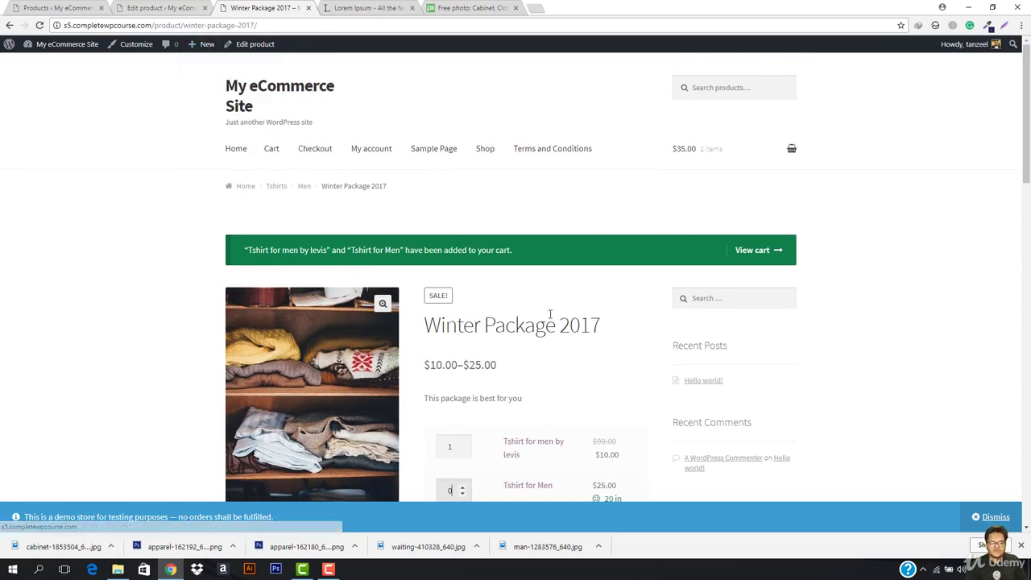
{"action": "scroll", "coordinate": [564, 343], "scroll_direction": "down", "scroll_amount": 2}
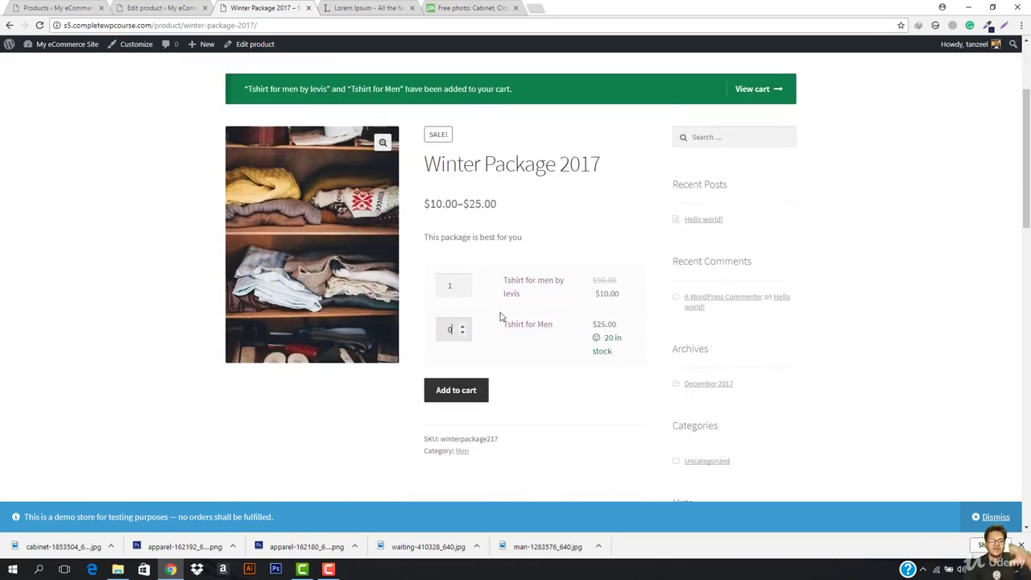
{"action": "scroll", "coordinate": [464, 258], "scroll_direction": "up", "scroll_amount": 2}
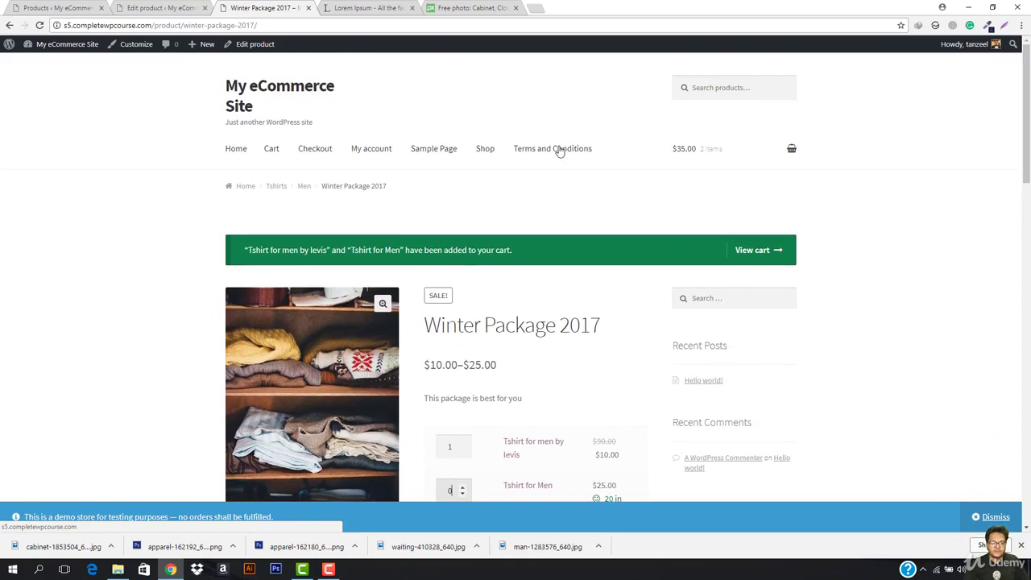
Step: Open the store's Shop page and look for Winter Package 2017 among the listed products
{"action": "left_click", "coordinate": [487, 154]}
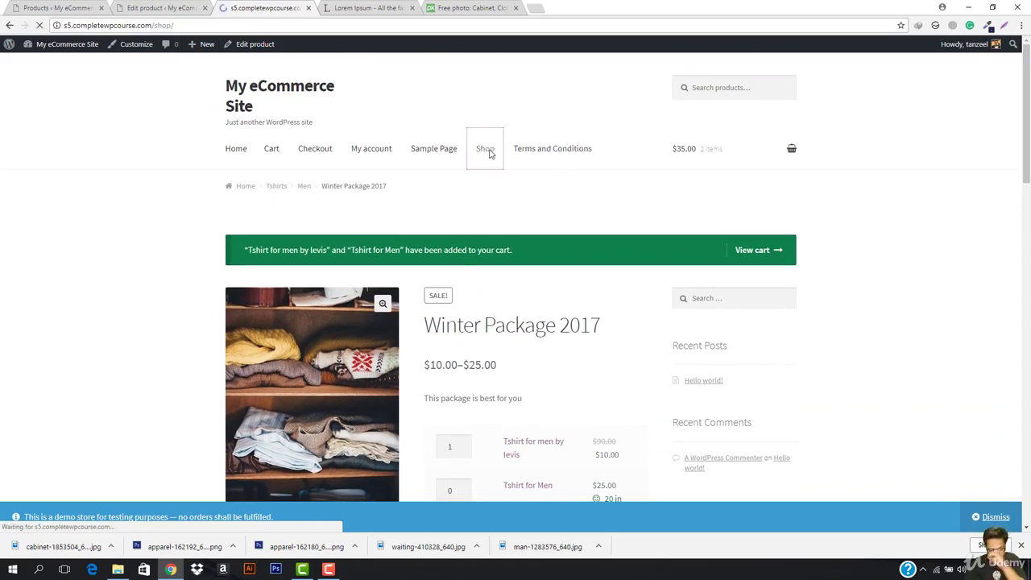
{"action": "scroll", "coordinate": [379, 278], "scroll_direction": "down", "scroll_amount": 3}
{"action": "scroll", "coordinate": [284, 367], "scroll_direction": "down", "scroll_amount": 2}
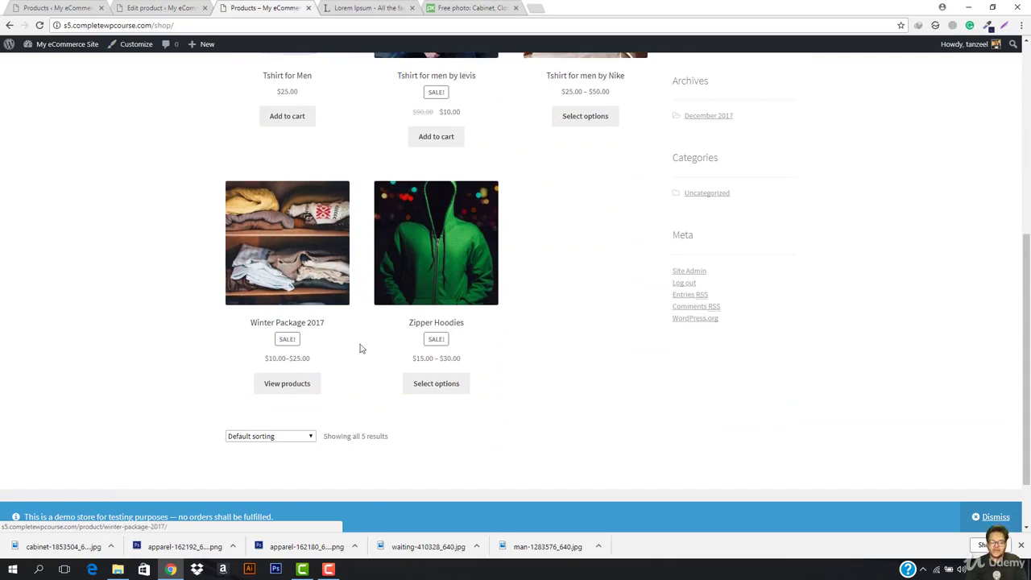
{"action": "scroll", "coordinate": [193, 419], "scroll_direction": "up", "scroll_amount": 3}
{"action": "scroll", "coordinate": [301, 344], "scroll_direction": "down", "scroll_amount": 3}
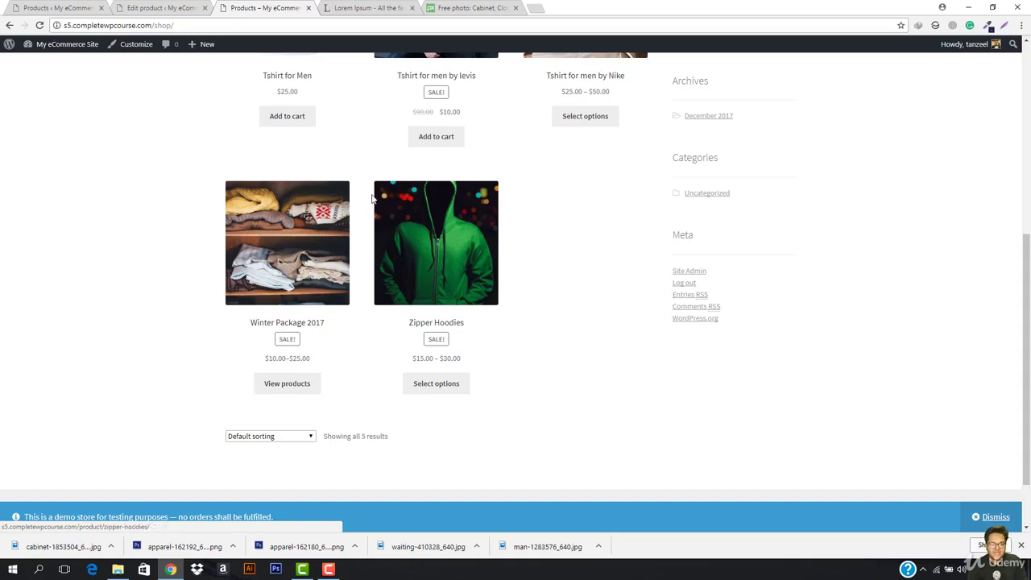
Step: Reload the Shop page and compare how the T-shirts, Winter Package 2017 and Zipper Hoodies are listed, including their prices and purchase options
{"action": "key", "text": "F5"}
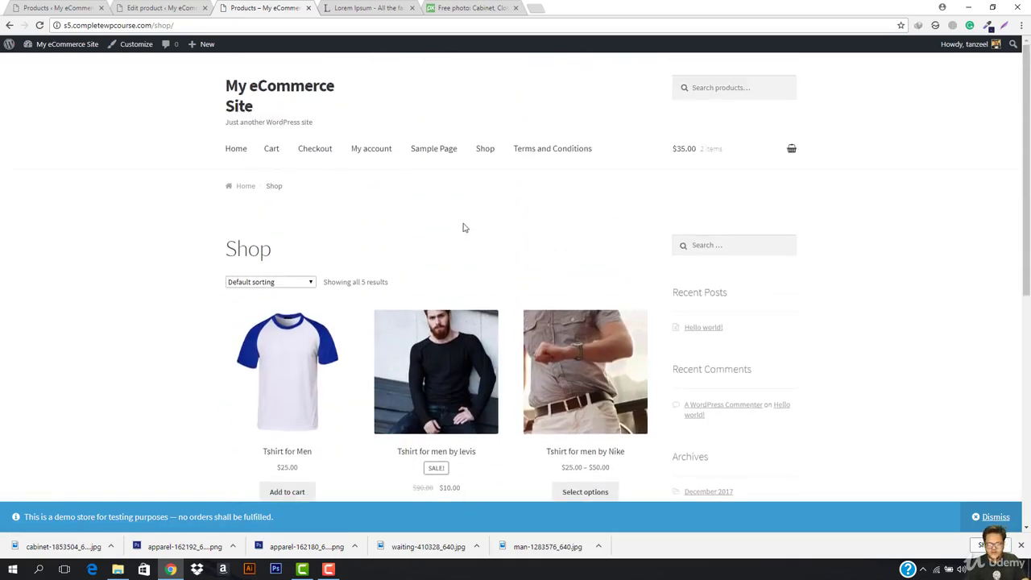
{"action": "scroll", "coordinate": [463, 229], "scroll_direction": "down", "scroll_amount": 4}
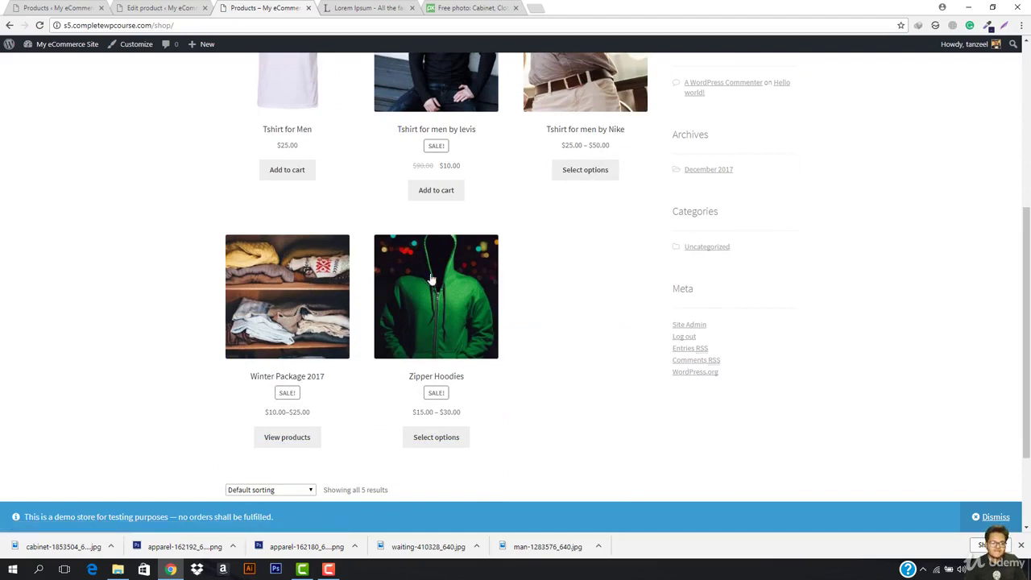
{"action": "scroll", "coordinate": [469, 127], "scroll_direction": "up", "scroll_amount": 4}
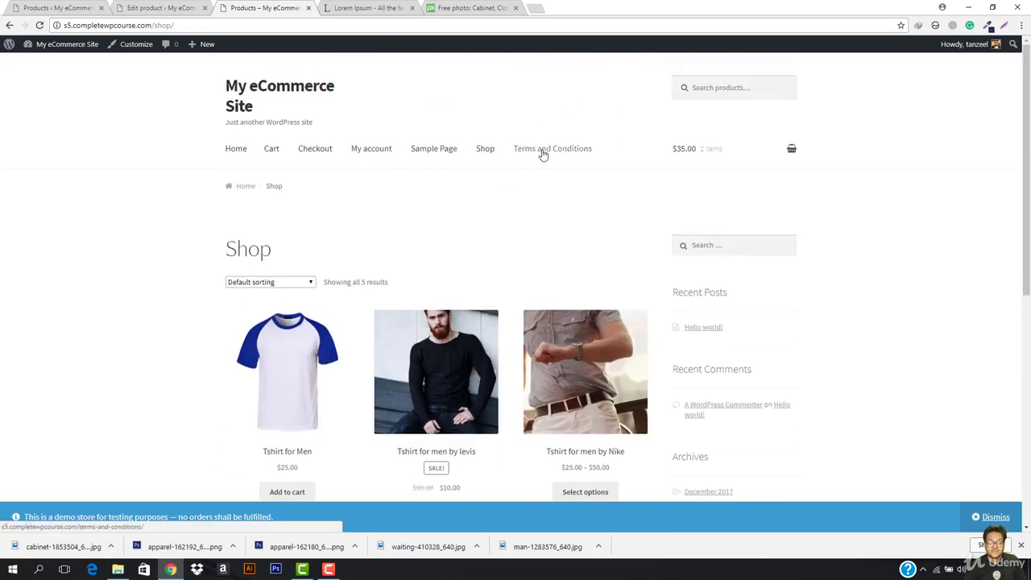
{"action": "scroll", "coordinate": [427, 223], "scroll_direction": "down", "scroll_amount": 3}
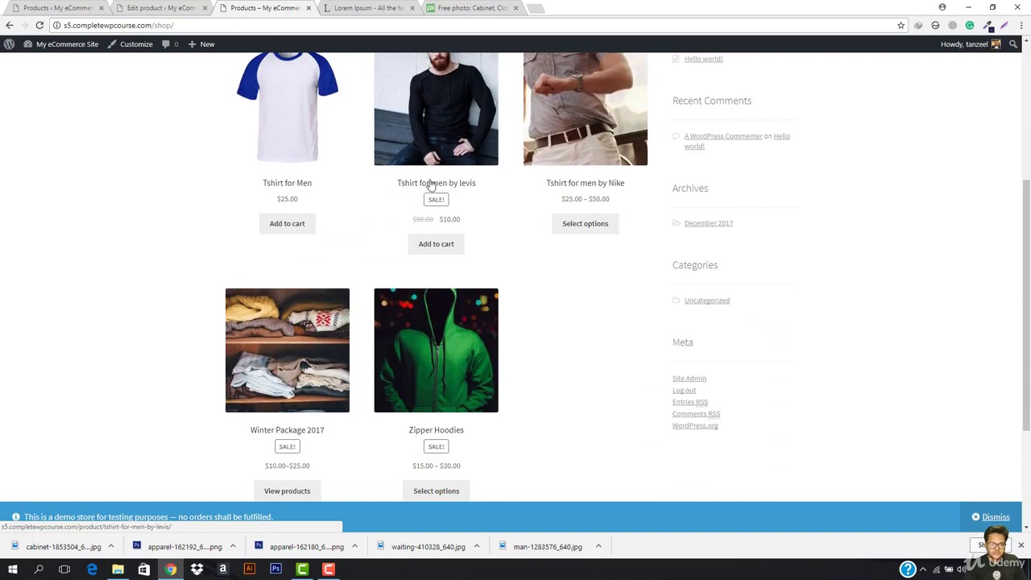
{"action": "scroll", "coordinate": [431, 185], "scroll_direction": "up", "scroll_amount": 3}
{"action": "scroll", "coordinate": [383, 195], "scroll_direction": "down", "scroll_amount": 1}
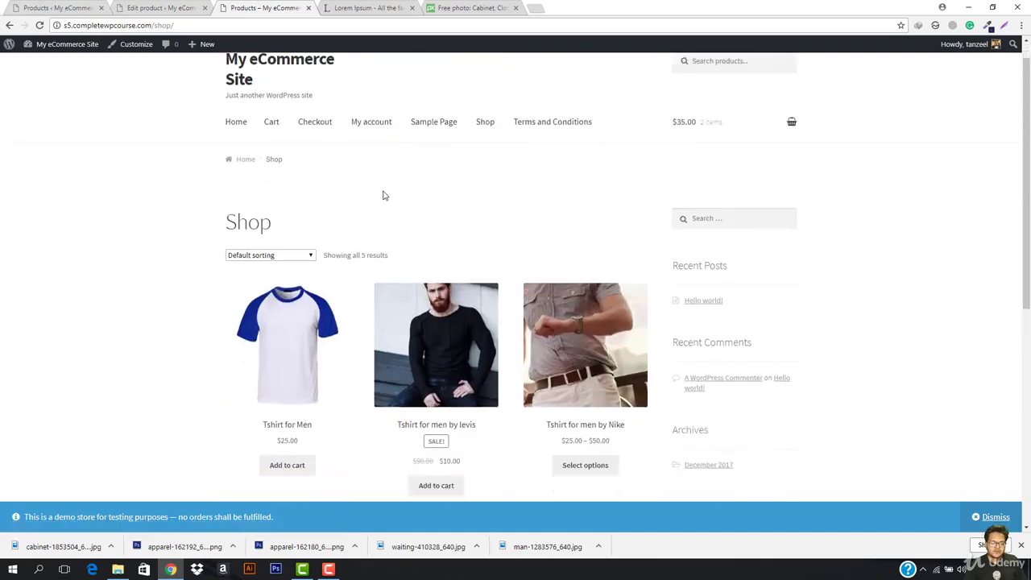
{"action": "scroll", "coordinate": [383, 195], "scroll_direction": "down", "scroll_amount": 3}
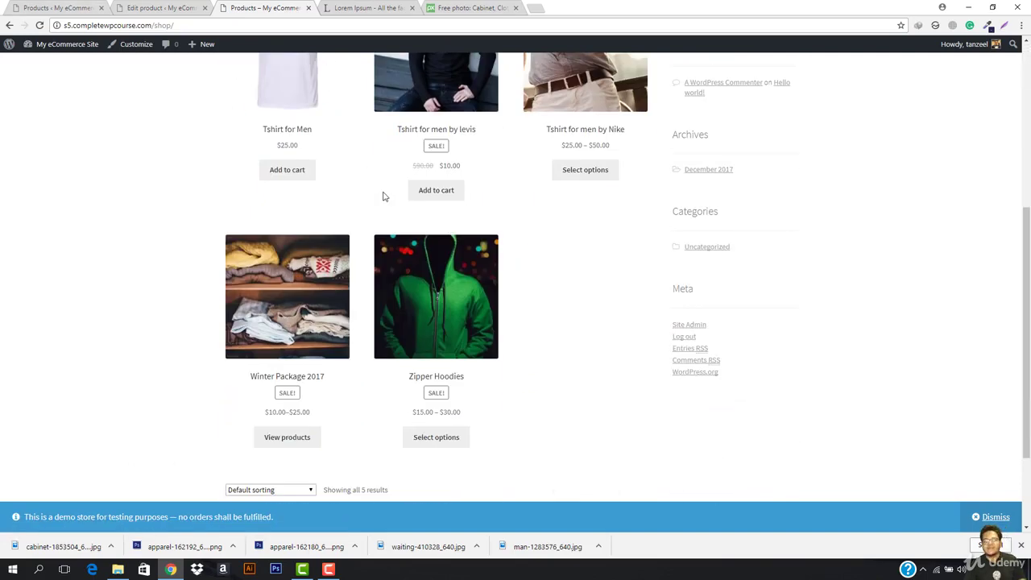
{"action": "scroll", "coordinate": [384, 223], "scroll_direction": "up", "scroll_amount": 2}
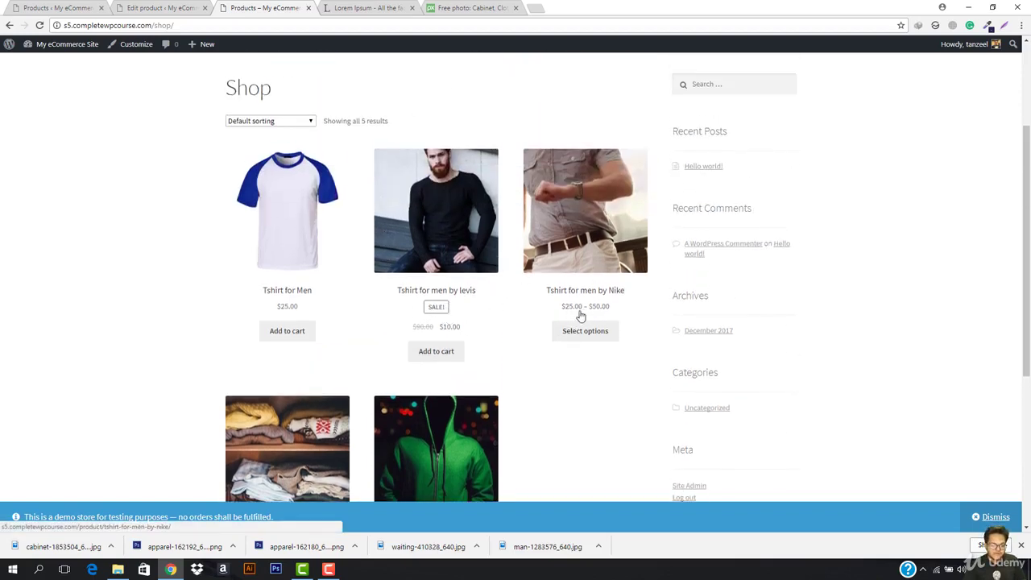
{"action": "scroll", "coordinate": [584, 311], "scroll_direction": "down", "scroll_amount": 2}
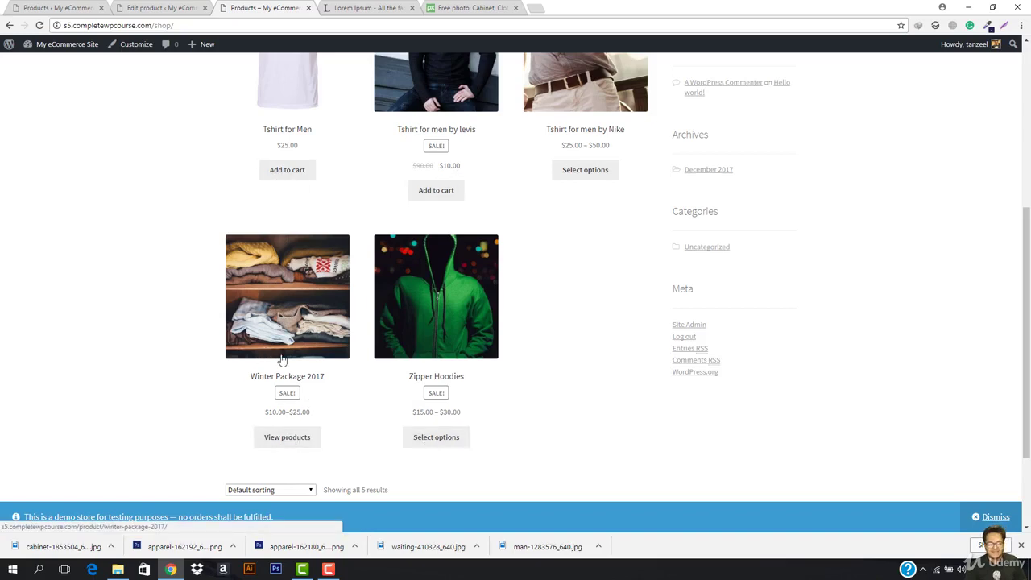
{"action": "scroll", "coordinate": [278, 361], "scroll_direction": "up", "scroll_amount": 4}
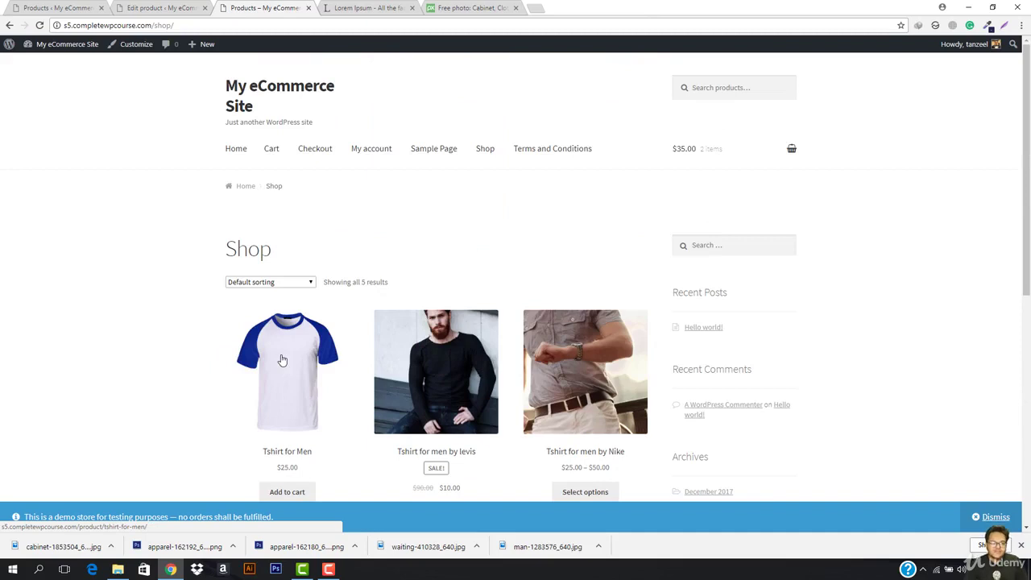